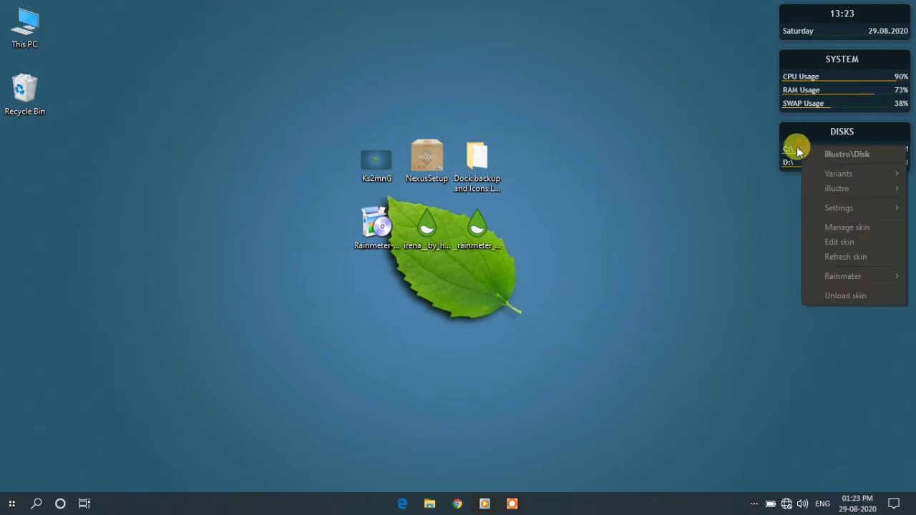
Unload the illustro Disk, System and Clock skins from the desktop.
{"action": "left_click", "coordinate": [831, 297]}
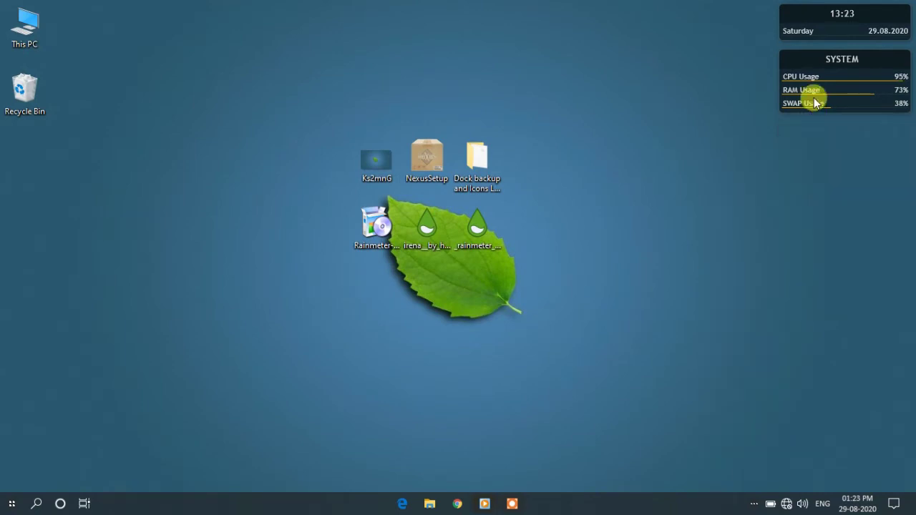
{"action": "right_click", "coordinate": [802, 100]}
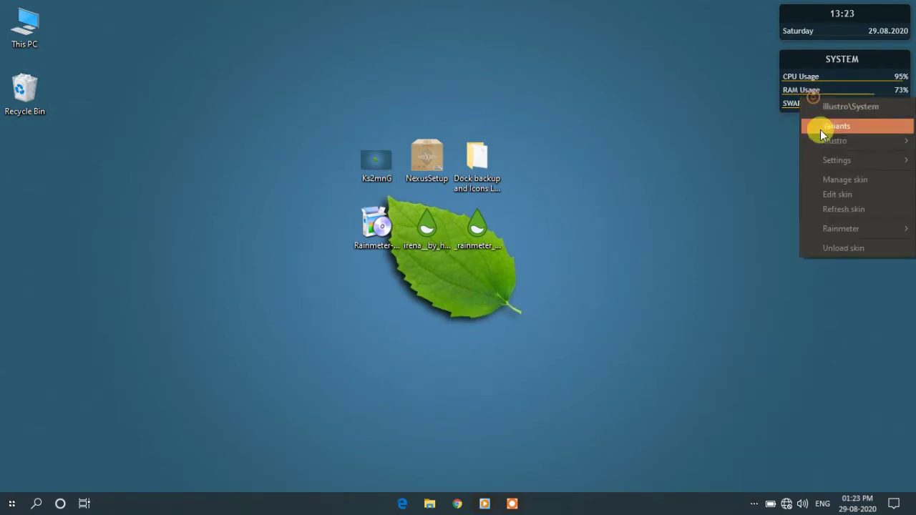
{"action": "left_click", "coordinate": [827, 248]}
{"action": "right_click", "coordinate": [816, 30]}
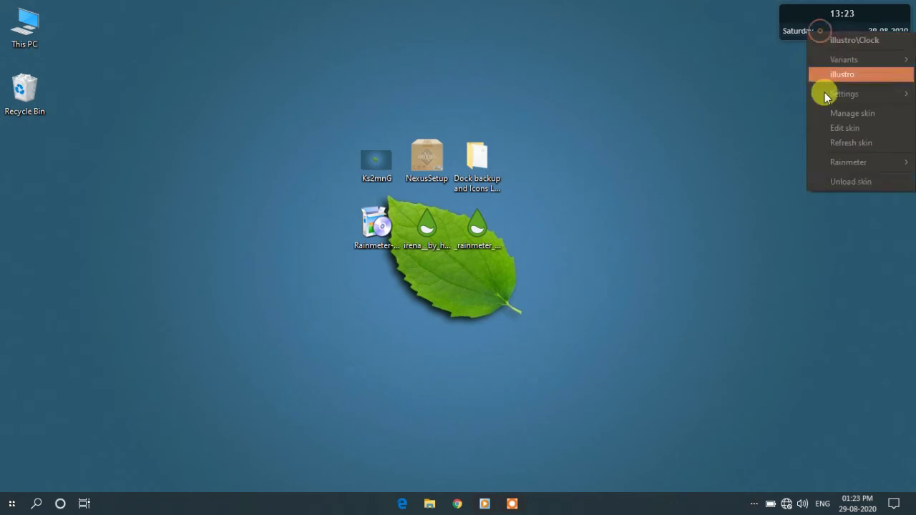
{"action": "left_click", "coordinate": [834, 181]}
Install the Irena skin package without applying its included layout, and install the SideBAR skin package.
{"action": "double_click", "coordinate": [426, 234]}
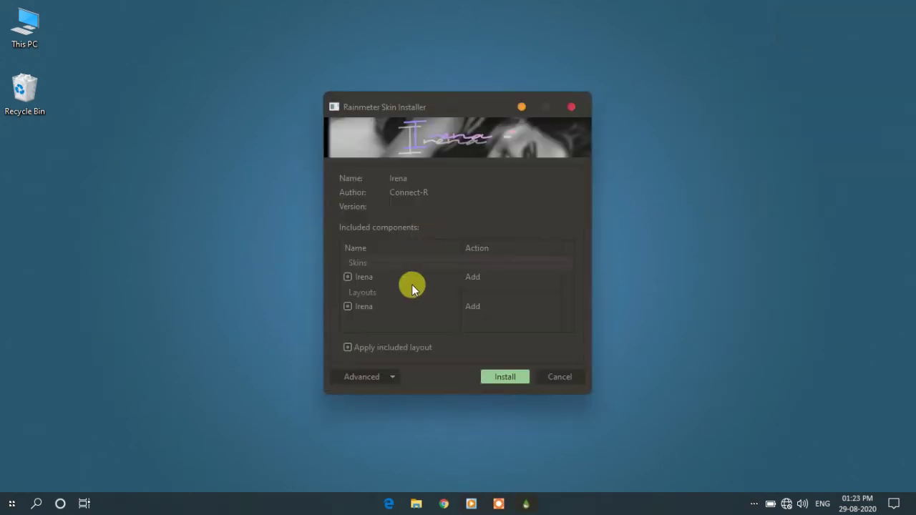
{"action": "left_click", "coordinate": [389, 345]}
{"action": "left_click", "coordinate": [498, 377]}
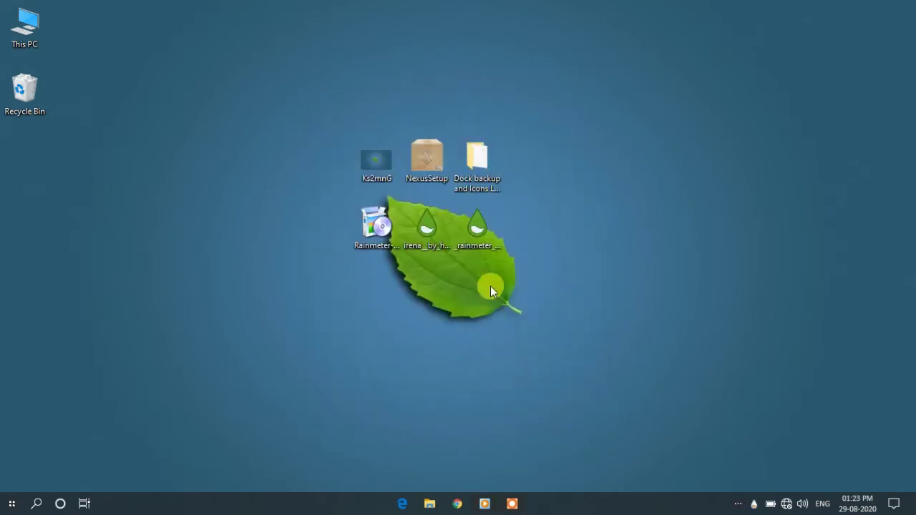
{"action": "double_click", "coordinate": [480, 228]}
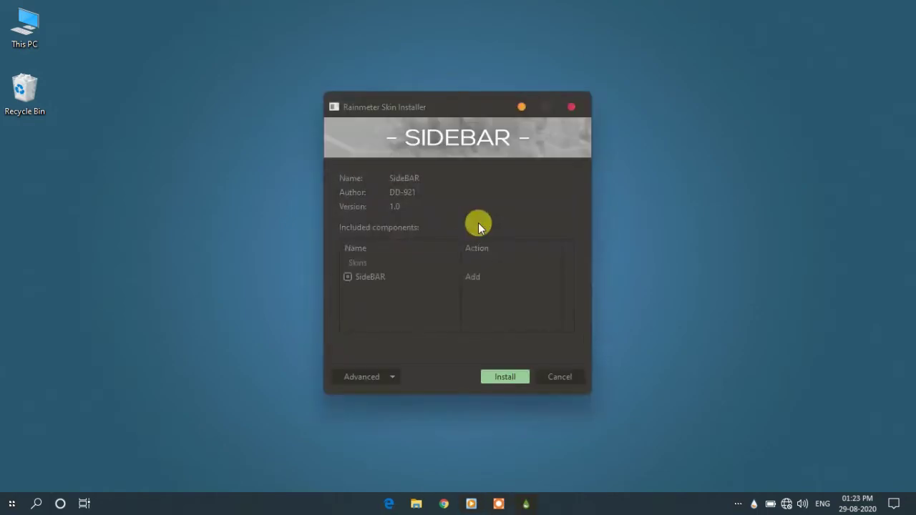
{"action": "left_click", "coordinate": [497, 377]}
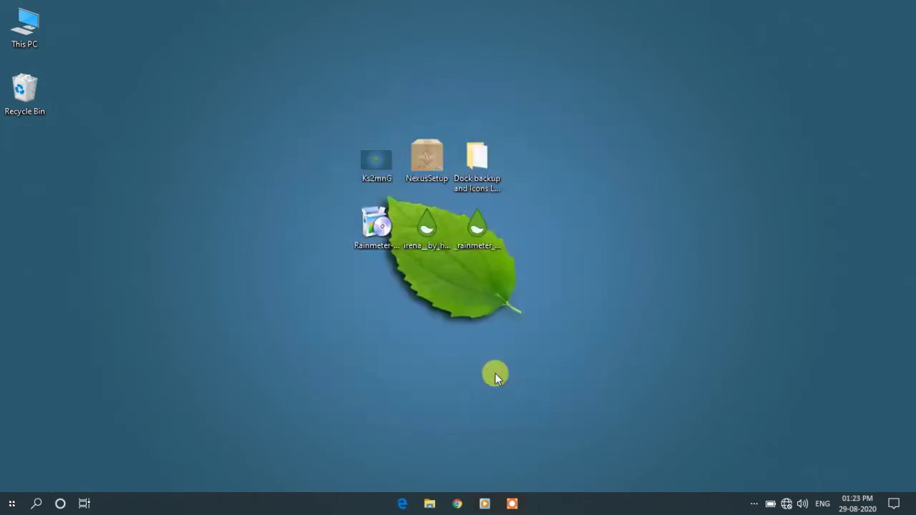
Install Nexus 19.2 from NexusSetup, accepting the license agreement and keeping the default installation settings.
{"action": "double_click", "coordinate": [426, 168]}
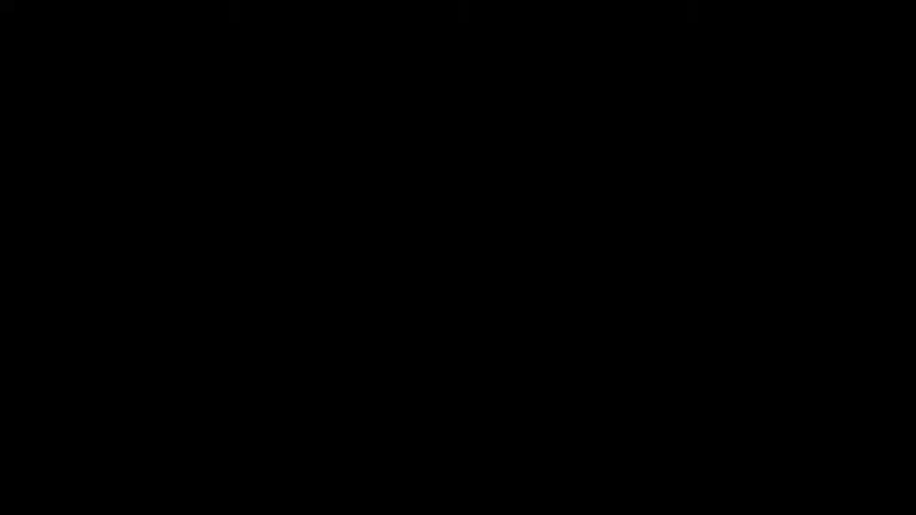
{"action": "left_click", "coordinate": [398, 342]}
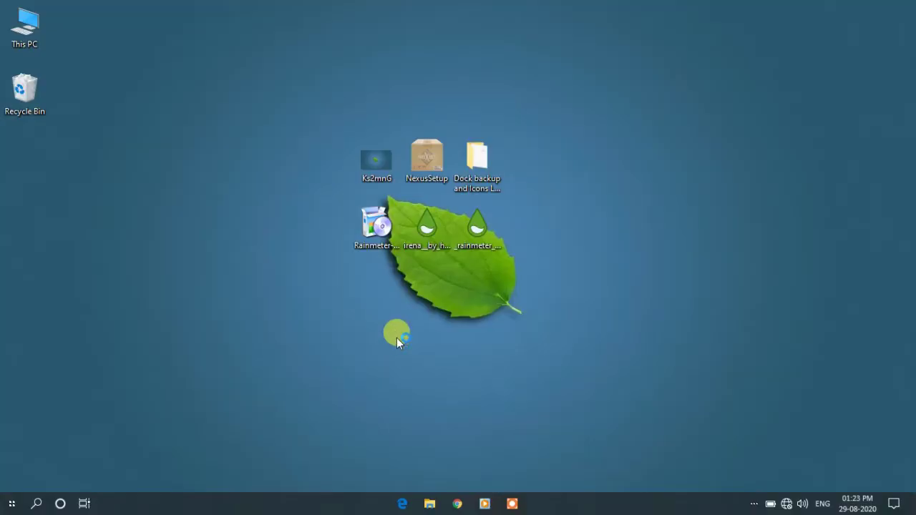
{"action": "left_click", "coordinate": [465, 282]}
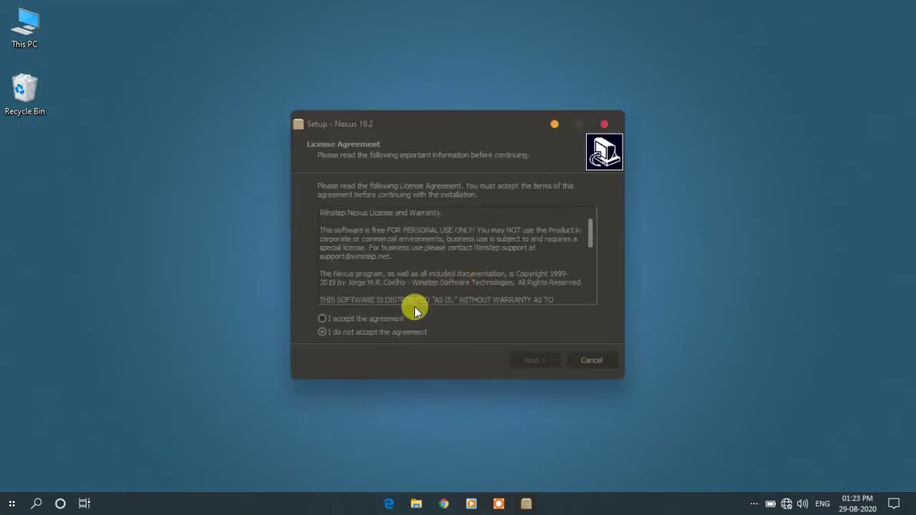
{"action": "left_click", "coordinate": [369, 319]}
{"action": "left_click", "coordinate": [525, 360]}
{"action": "left_click", "coordinate": [525, 360]}
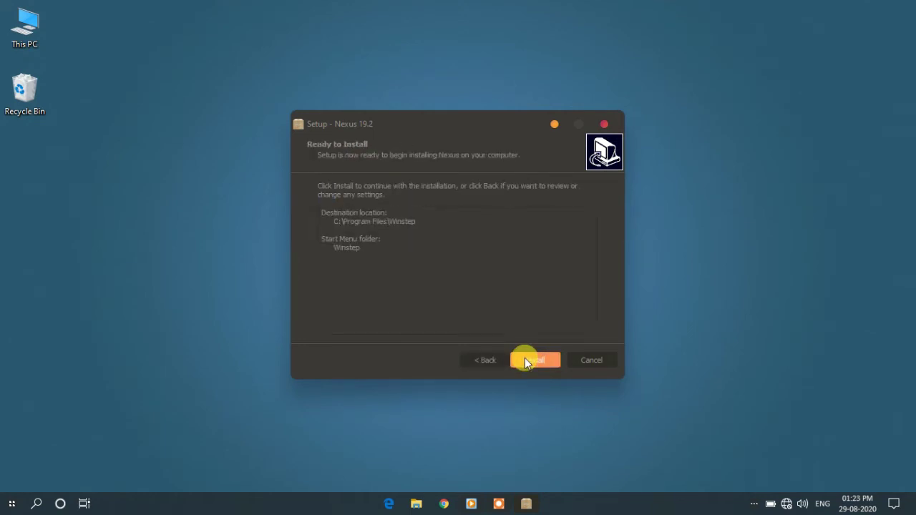
{"action": "left_click", "coordinate": [536, 360]}
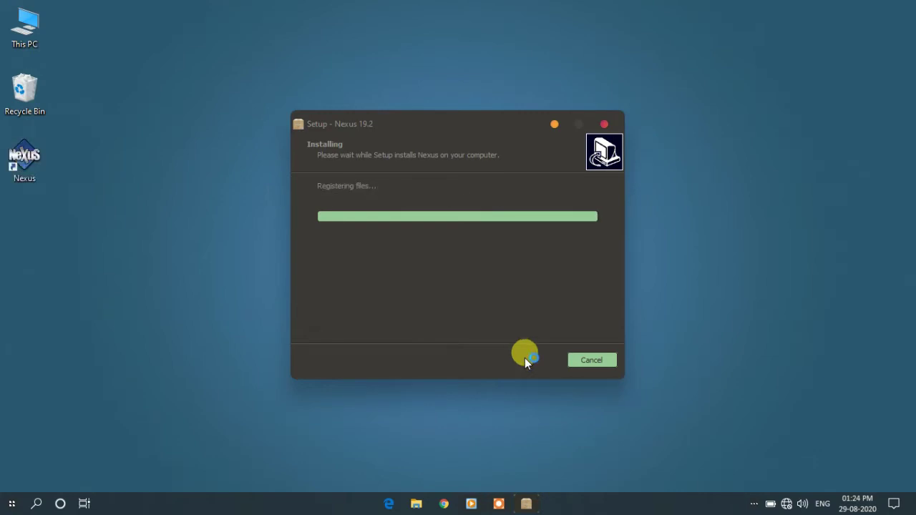
{"action": "left_click", "coordinate": [526, 359]}
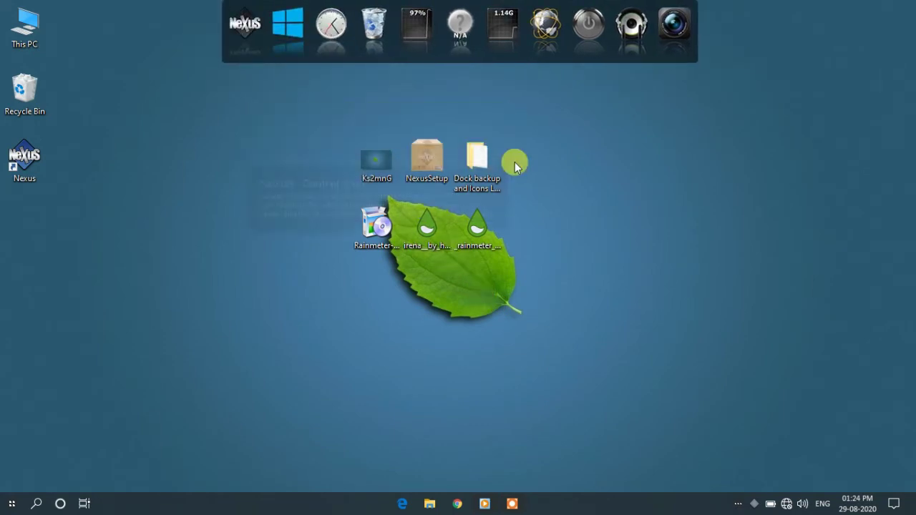
Move the Icons folder from Dock backup and Icons Links to the root of Local Disk (C:), and close the file window.
{"action": "double_click", "coordinate": [477, 165]}
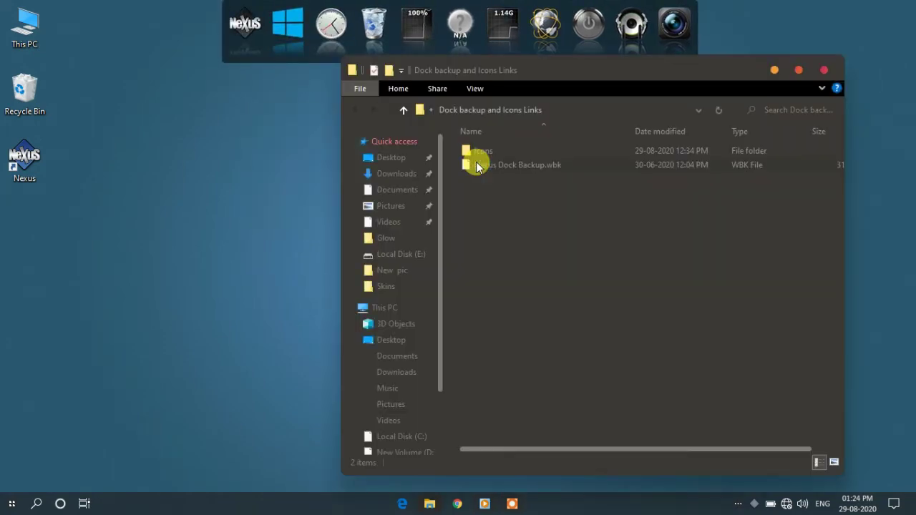
{"action": "left_click", "coordinate": [484, 153]}
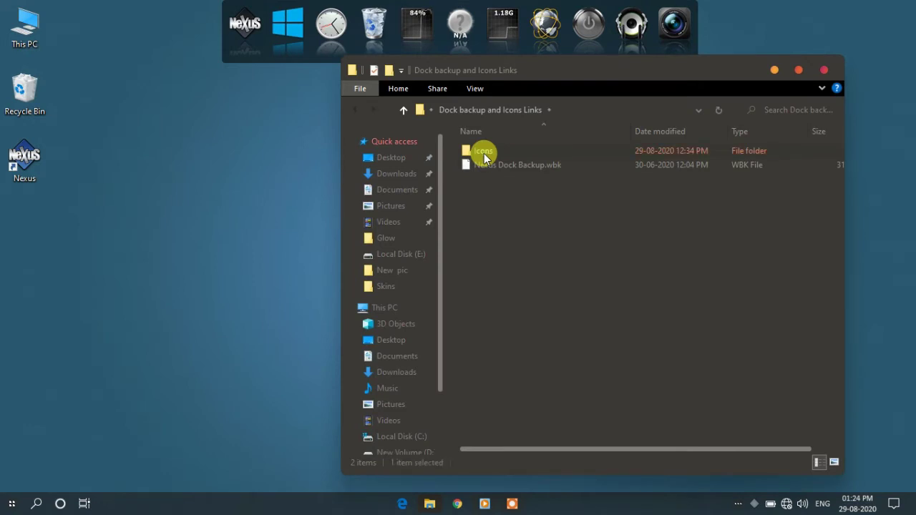
{"action": "double_click", "coordinate": [523, 69]}
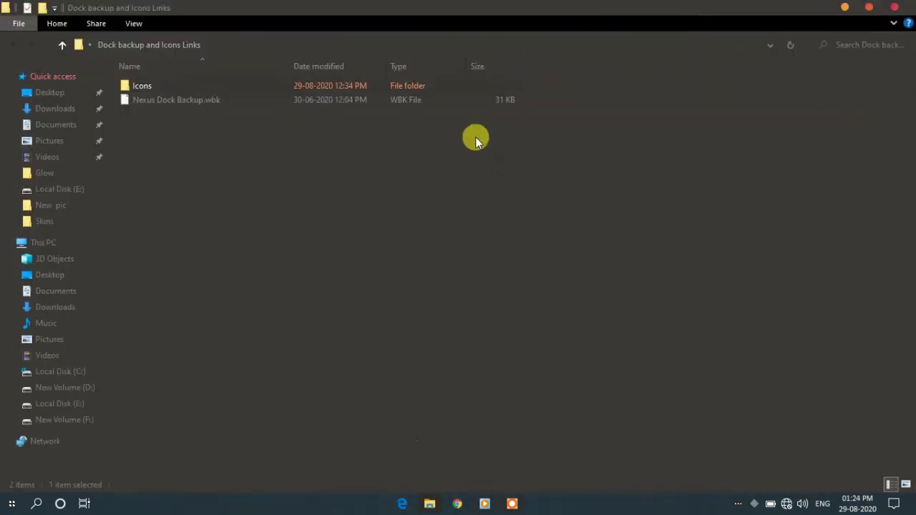
{"action": "right_click", "coordinate": [378, 90]}
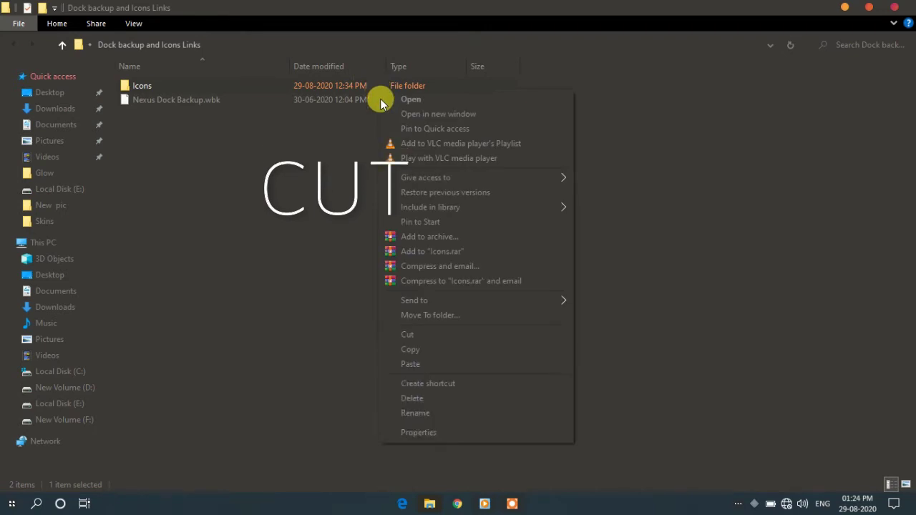
{"action": "left_click", "coordinate": [407, 333]}
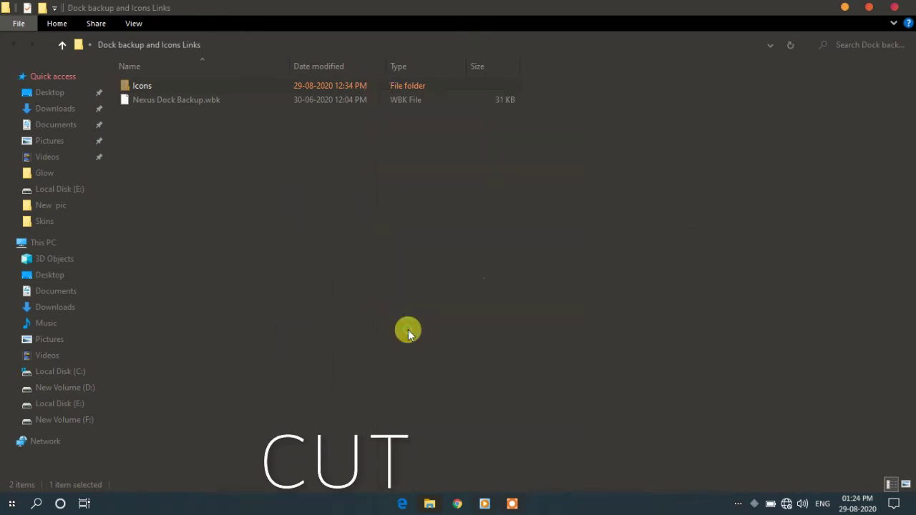
{"action": "left_click", "coordinate": [58, 245]}
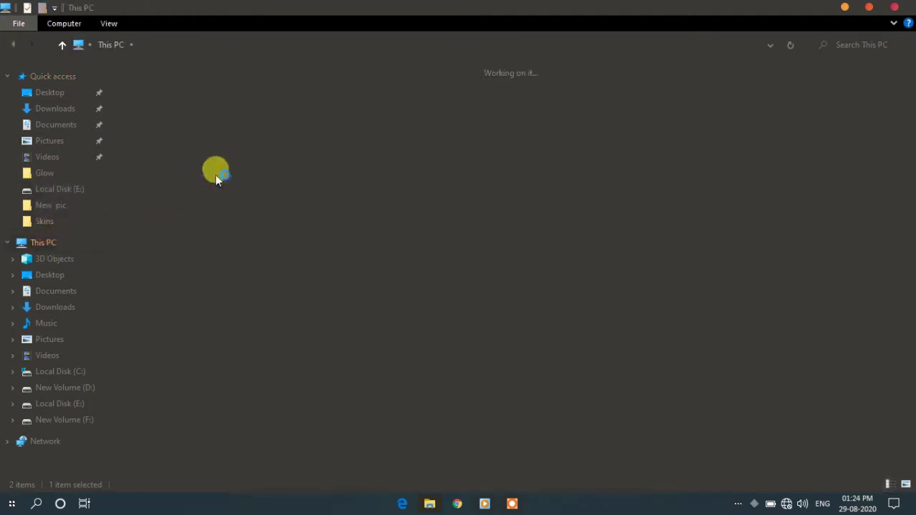
{"action": "left_click", "coordinate": [213, 193]}
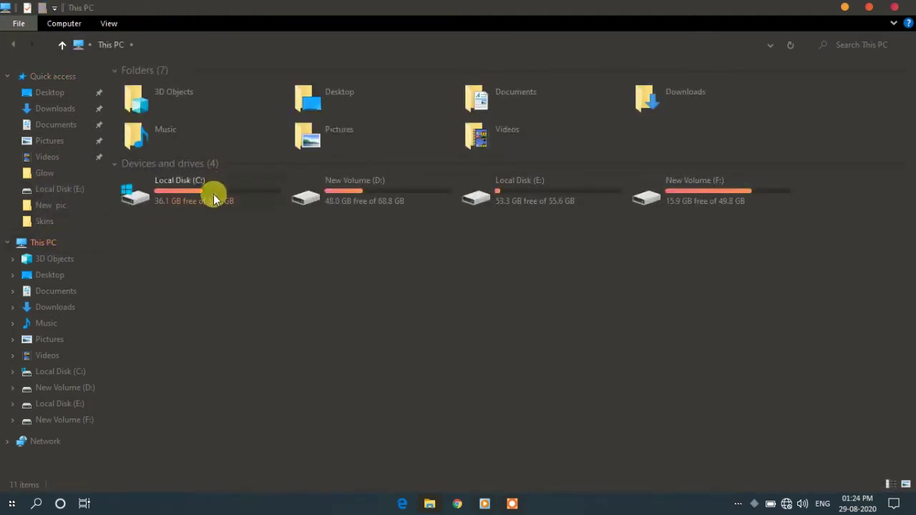
{"action": "double_click", "coordinate": [213, 194]}
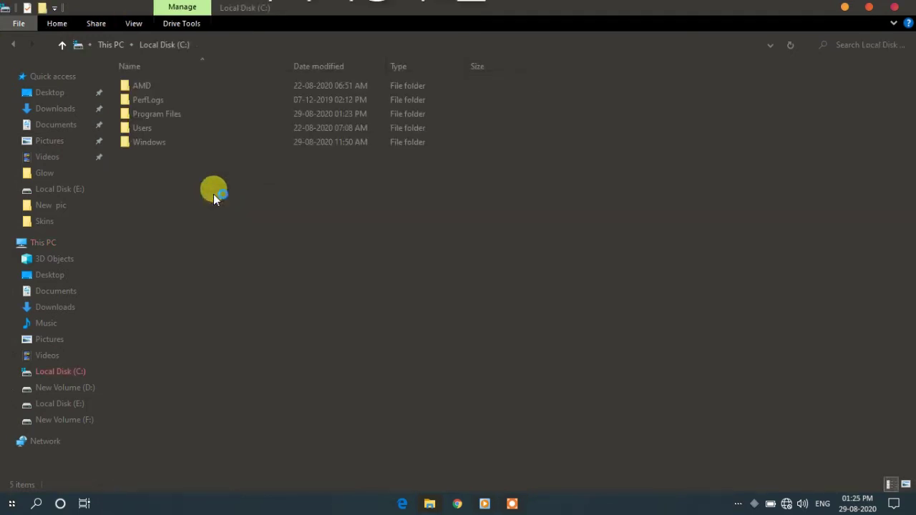
{"action": "right_click", "coordinate": [214, 194]}
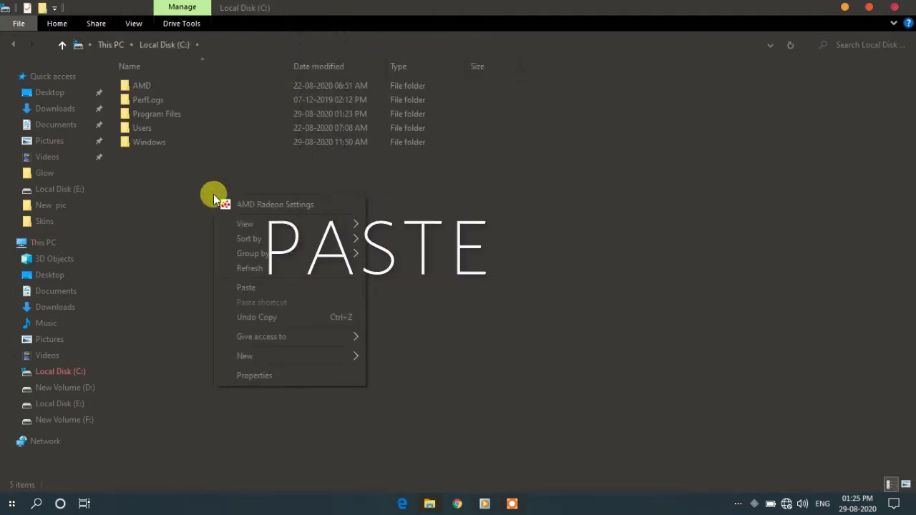
{"action": "left_click", "coordinate": [241, 292]}
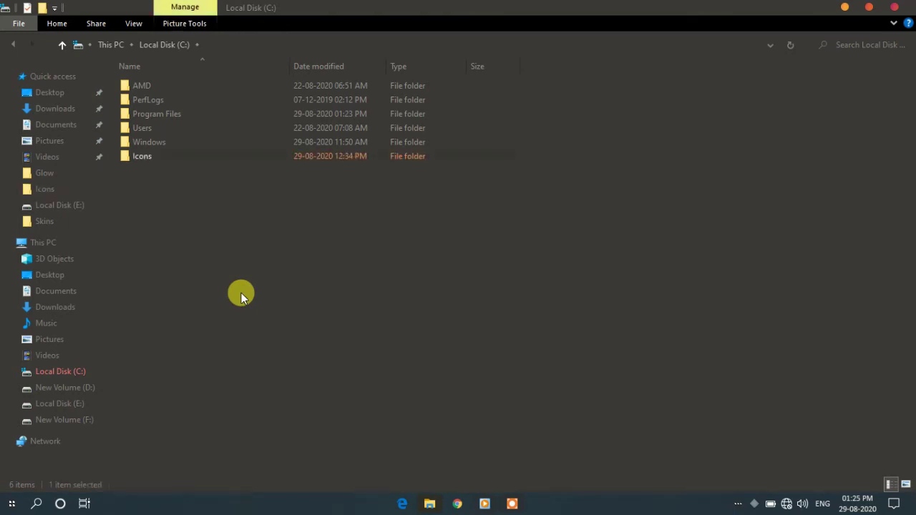
{"action": "left_click", "coordinate": [894, 8]}
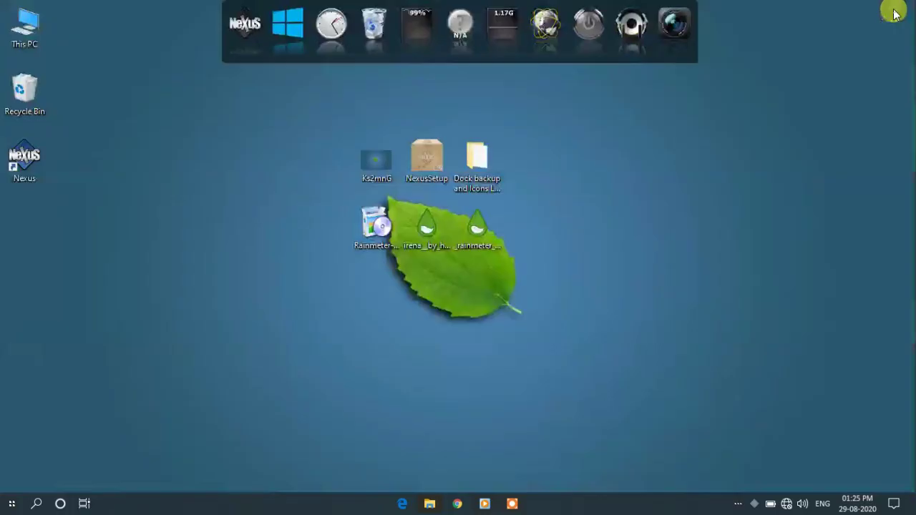
Restore the Nexus dock configuration from Nexus Dock Backup.wbk in the desktop's Dock backup and Icons Links folder, and accept the preferences.
{"action": "left_click", "coordinate": [249, 27]}
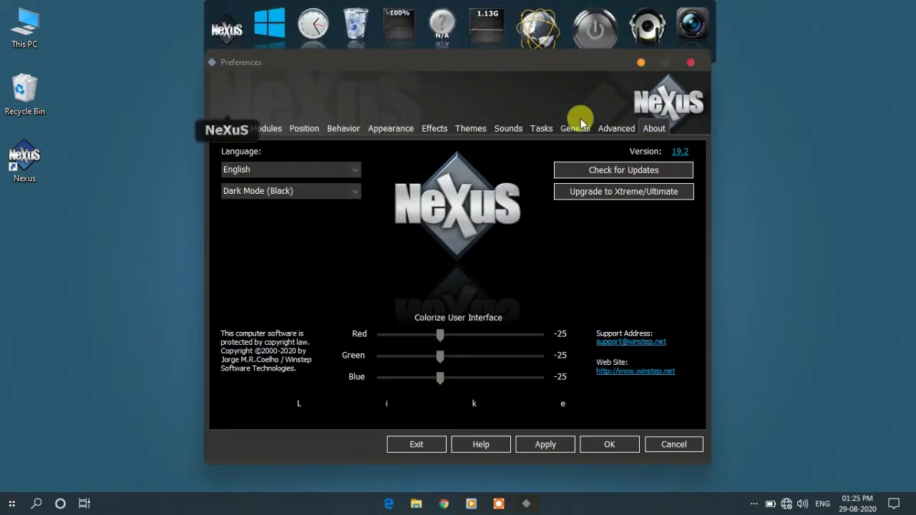
{"action": "left_click", "coordinate": [610, 129]}
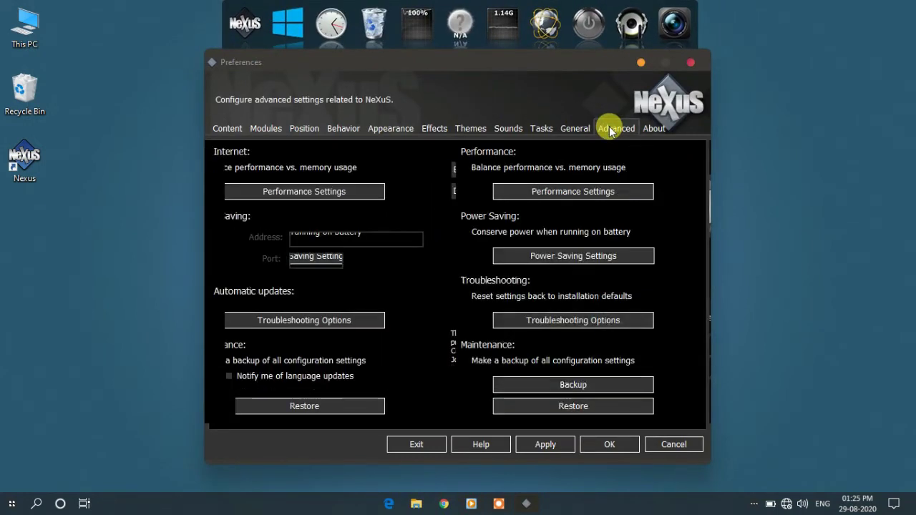
{"action": "left_click", "coordinate": [591, 406]}
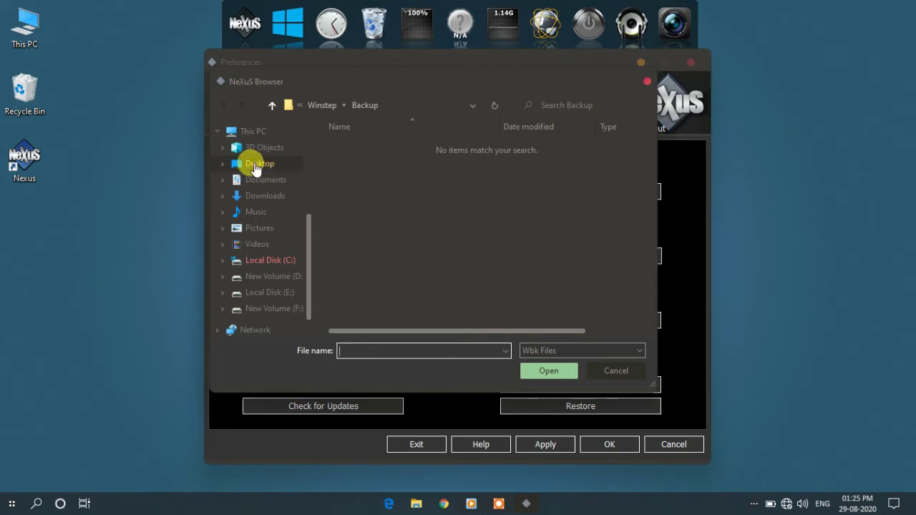
{"action": "left_click", "coordinate": [255, 166]}
{"action": "double_click", "coordinate": [361, 171]}
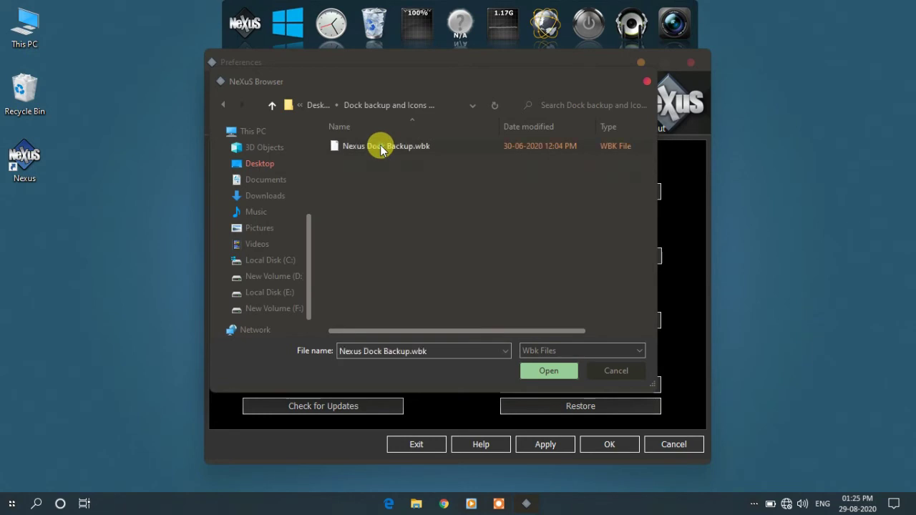
{"action": "double_click", "coordinate": [380, 144]}
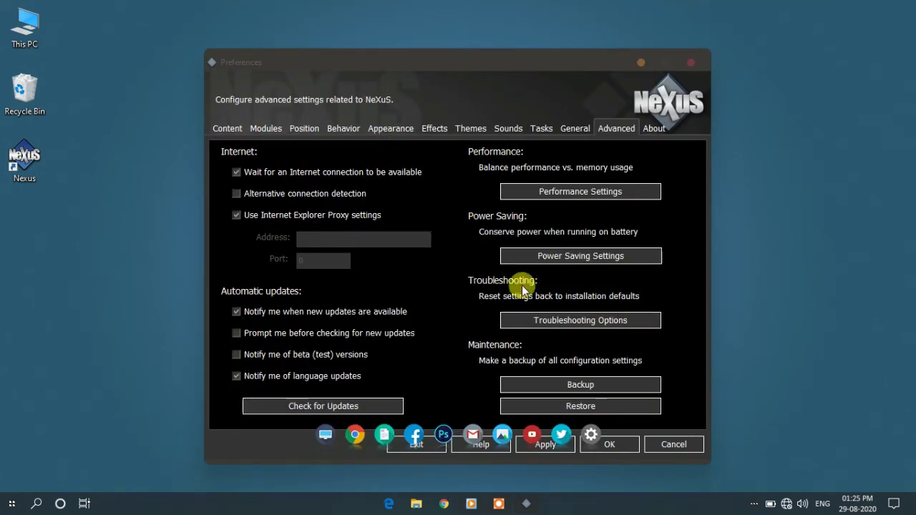
{"action": "left_click", "coordinate": [629, 444]}
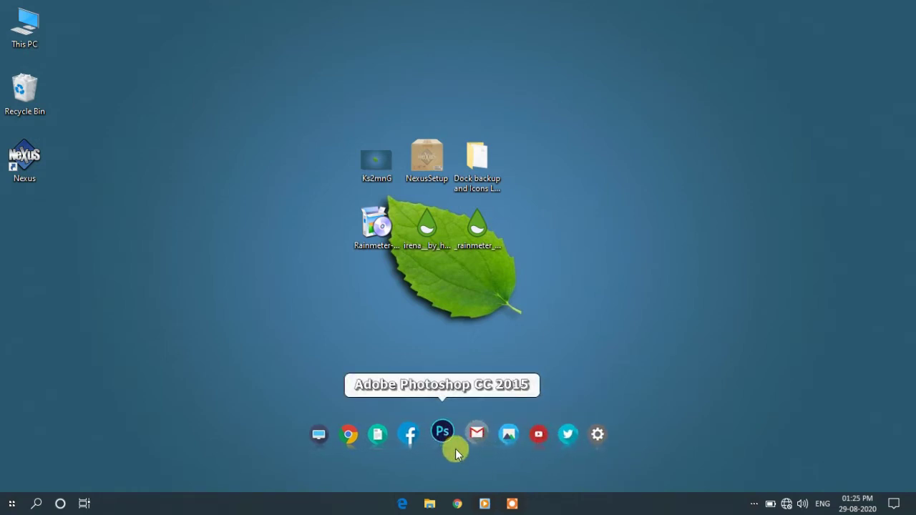
Load the SideBAR Clock.ini skin in the Rainmeter manager and minimize the manager window.
{"action": "left_click", "coordinate": [755, 505]}
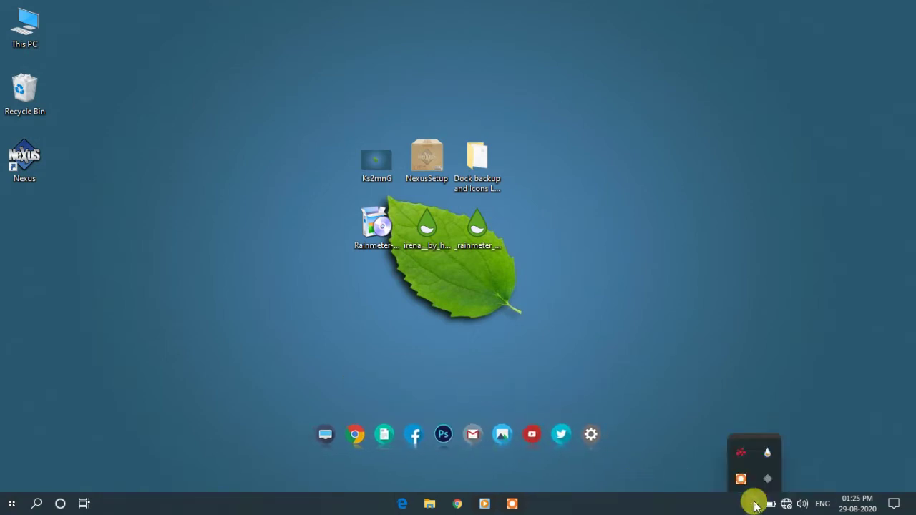
{"action": "left_click", "coordinate": [767, 456]}
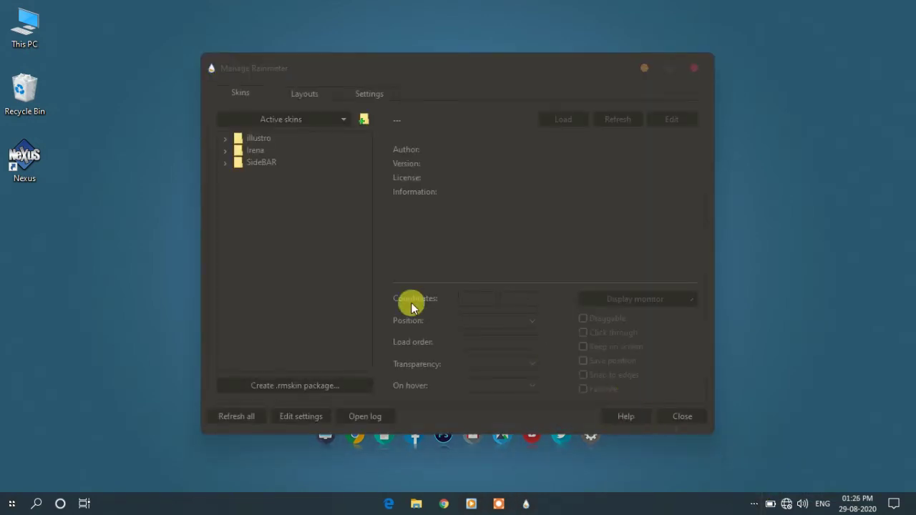
{"action": "left_click", "coordinate": [226, 163]}
{"action": "left_click", "coordinate": [237, 174]}
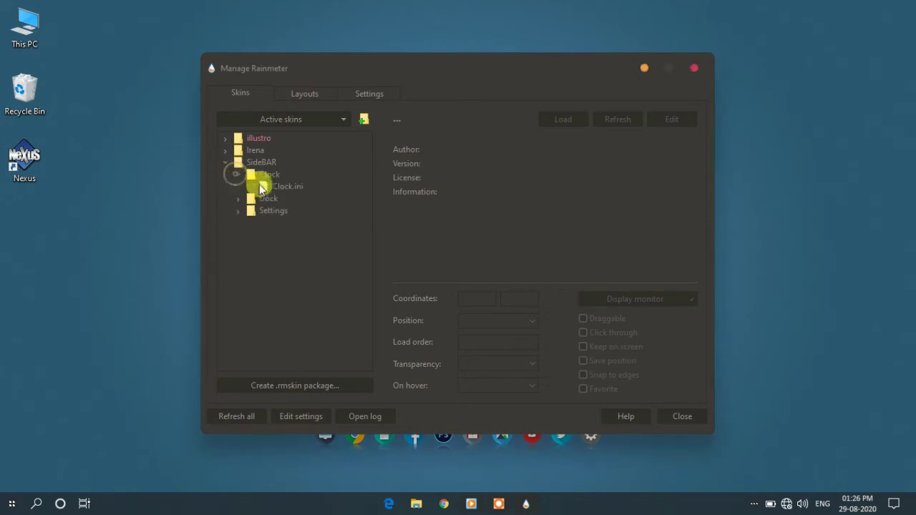
{"action": "left_click", "coordinate": [289, 188]}
{"action": "left_click", "coordinate": [550, 123]}
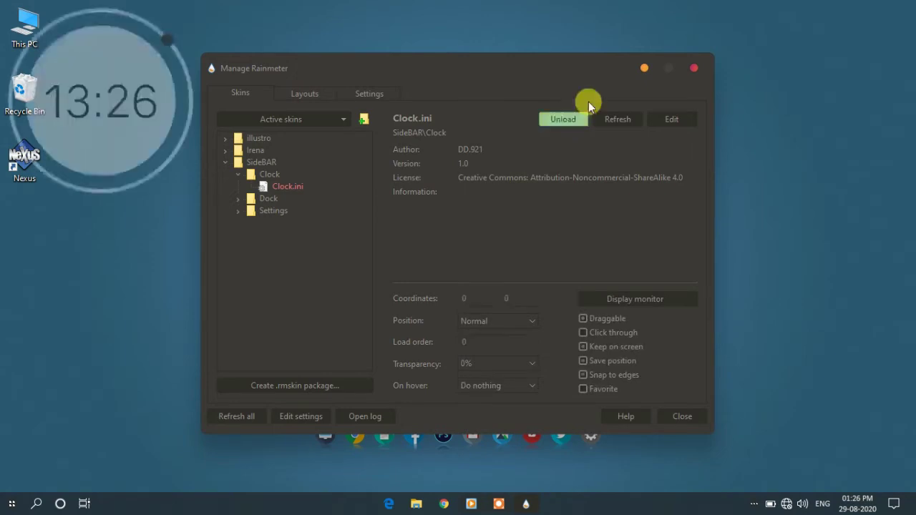
{"action": "left_click", "coordinate": [641, 68]}
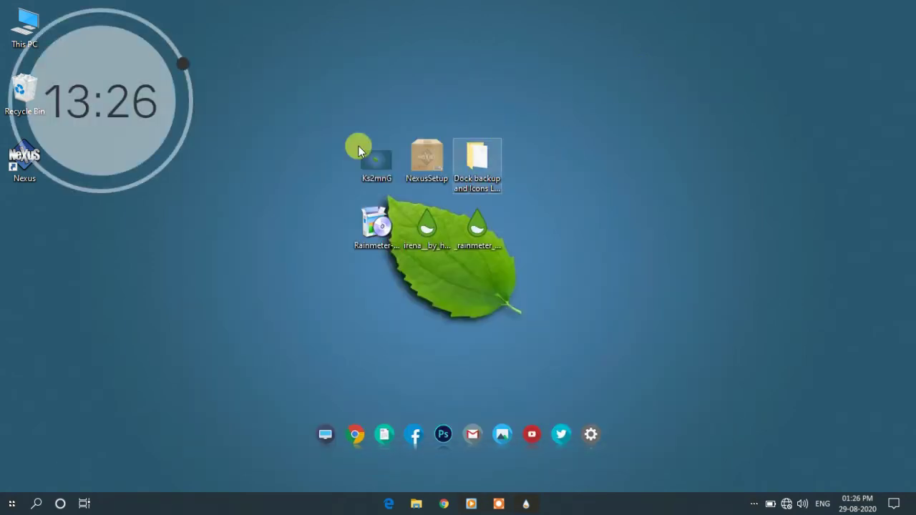
Move the SideBAR clock skin to the upper-right corner of the desktop and hide the desktop icons.
{"action": "left_click_drag", "start_coordinate": [148, 109], "coordinate": [867, 102]}
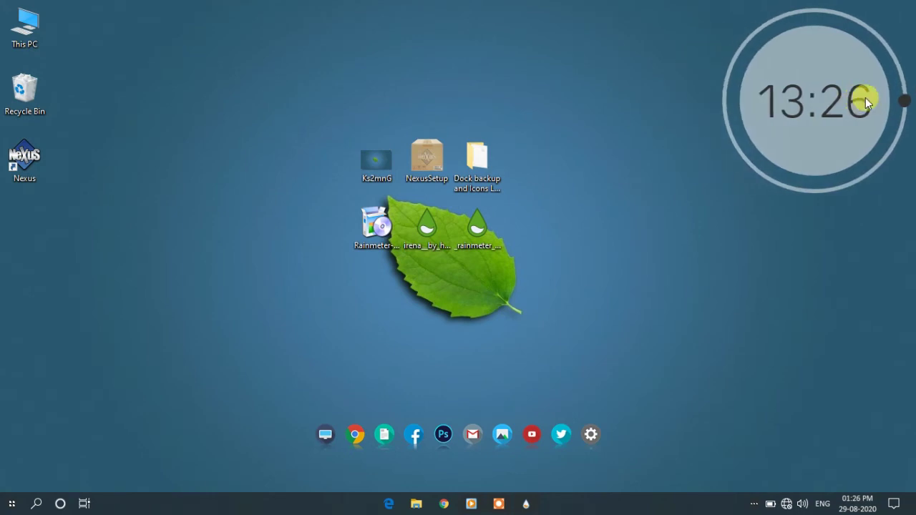
{"action": "right_click", "coordinate": [570, 184]}
{"action": "mouse_move", "coordinate": [613, 215]}
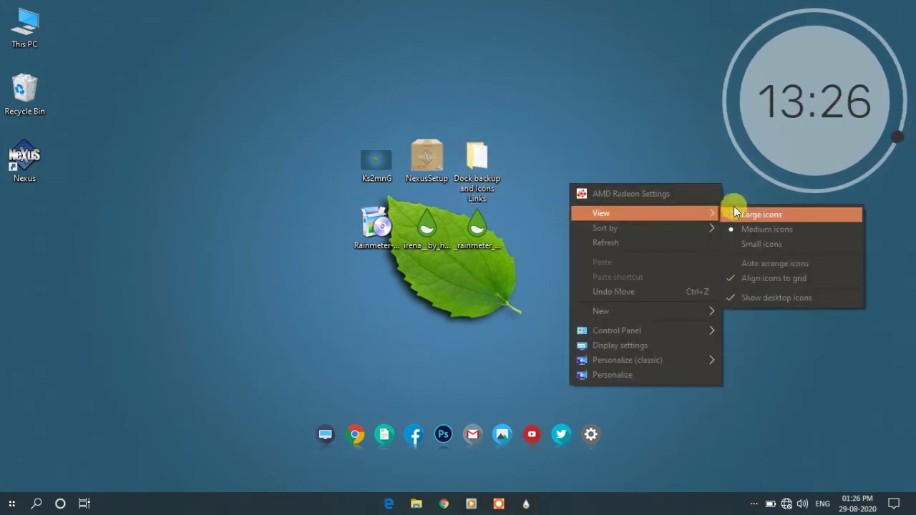
{"action": "left_click", "coordinate": [738, 297]}
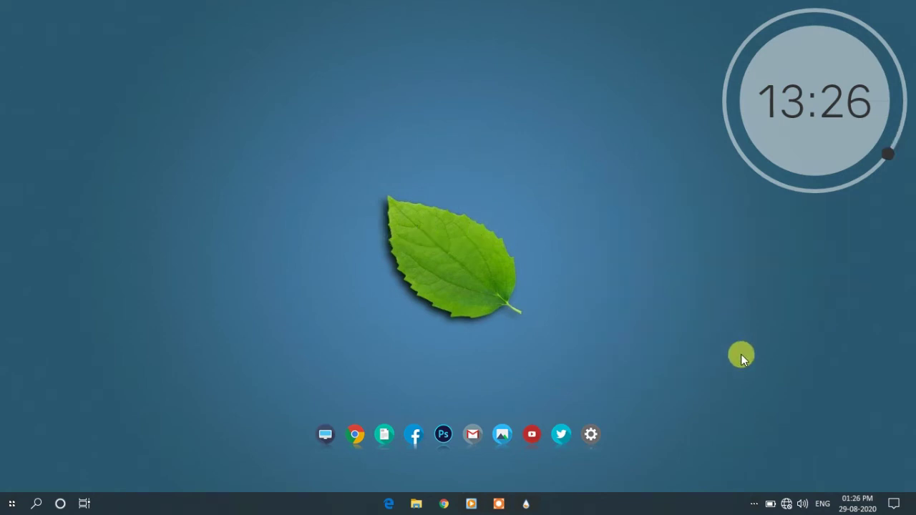
Load the Irena Date.ini skin in the Rainmeter manager and minimize the manager window.
{"action": "left_click", "coordinate": [527, 503]}
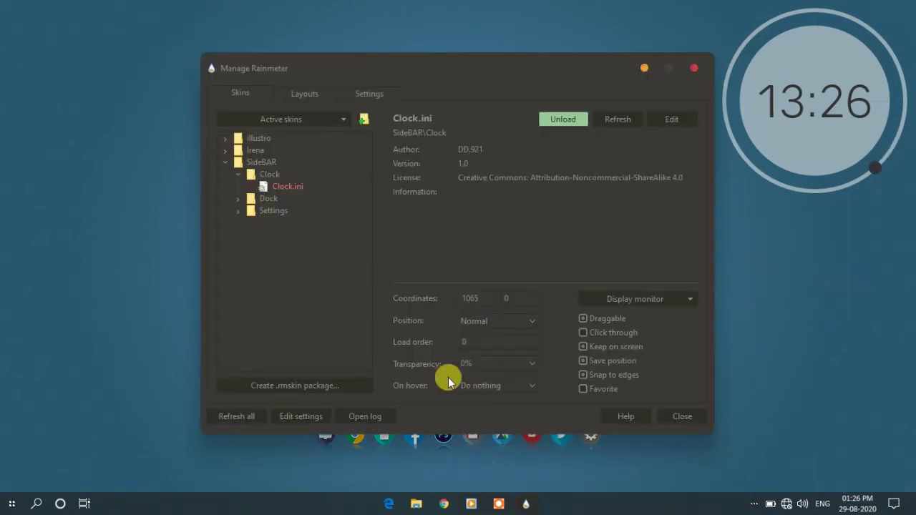
{"action": "left_click", "coordinate": [236, 179]}
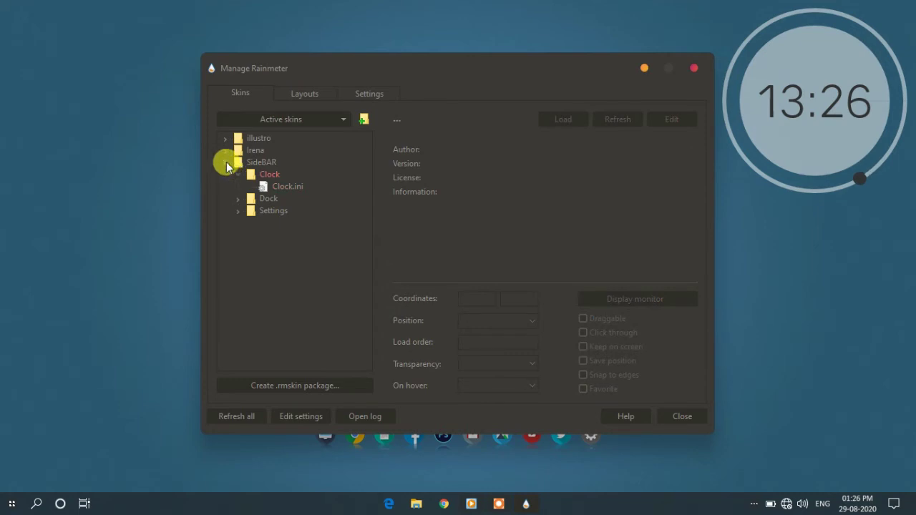
{"action": "left_click", "coordinate": [226, 162]}
{"action": "left_click", "coordinate": [225, 149]}
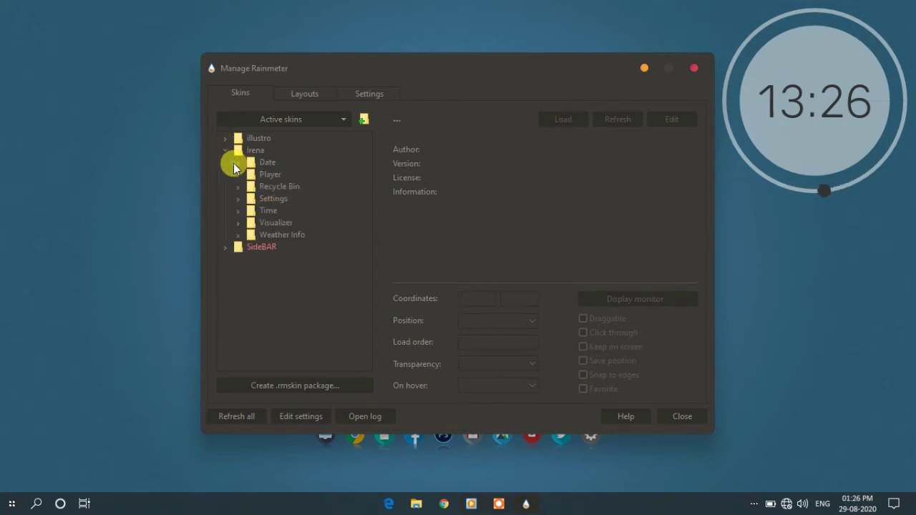
{"action": "left_click", "coordinate": [237, 164]}
{"action": "left_click", "coordinate": [280, 174]}
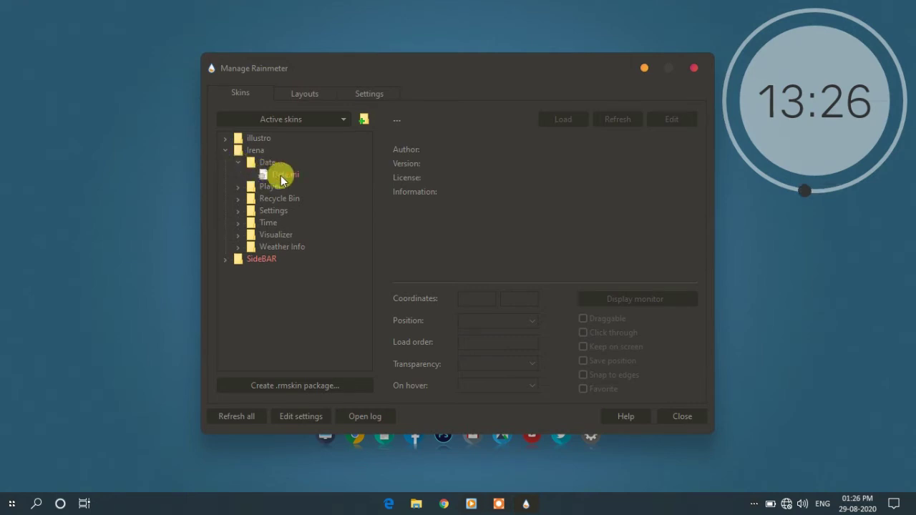
{"action": "left_click", "coordinate": [559, 124]}
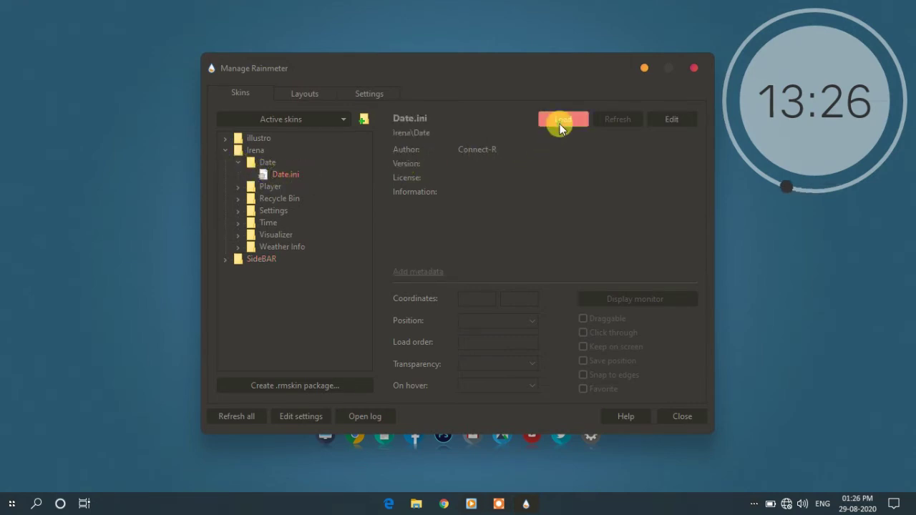
{"action": "left_click", "coordinate": [642, 67]}
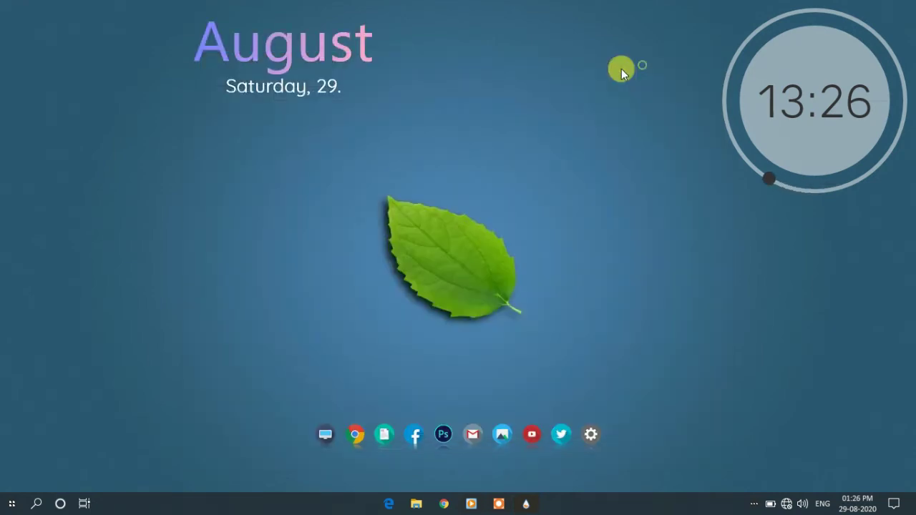
Close the Irena settings panel opened from the date skin, and place the date at reduced size over the leaf on the wallpaper.
{"action": "left_click", "coordinate": [317, 70]}
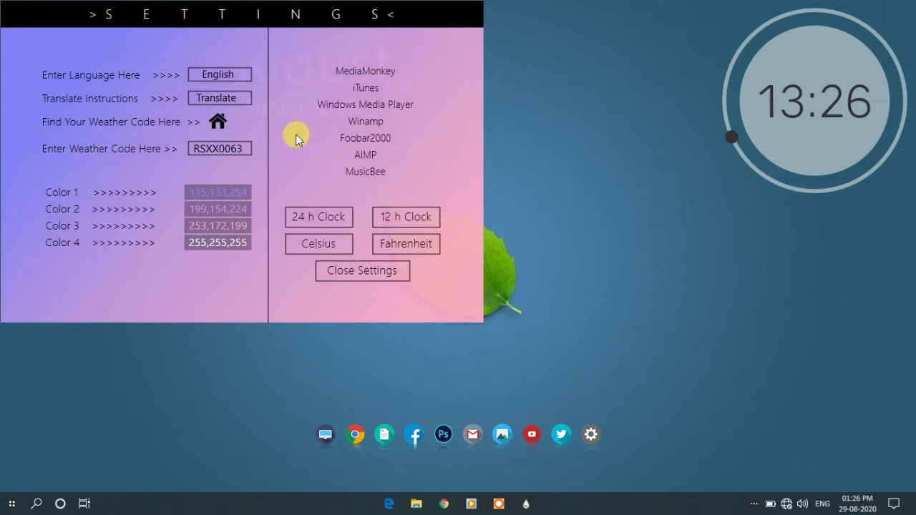
{"action": "left_click", "coordinate": [338, 276]}
{"action": "left_click_drag", "start_coordinate": [308, 80], "coordinate": [461, 258]}
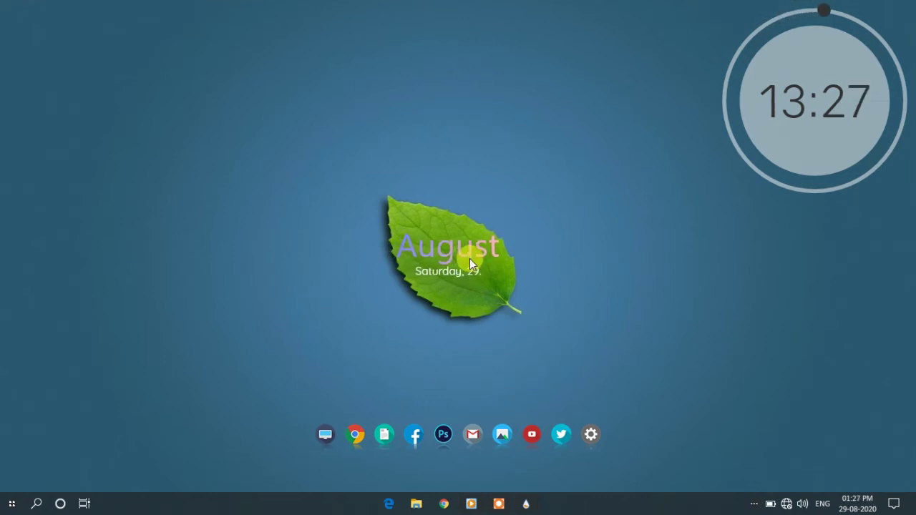
Load the Irena Settings.ini skin in the Rainmeter manager and minimize the manager window.
{"action": "left_click", "coordinate": [530, 506]}
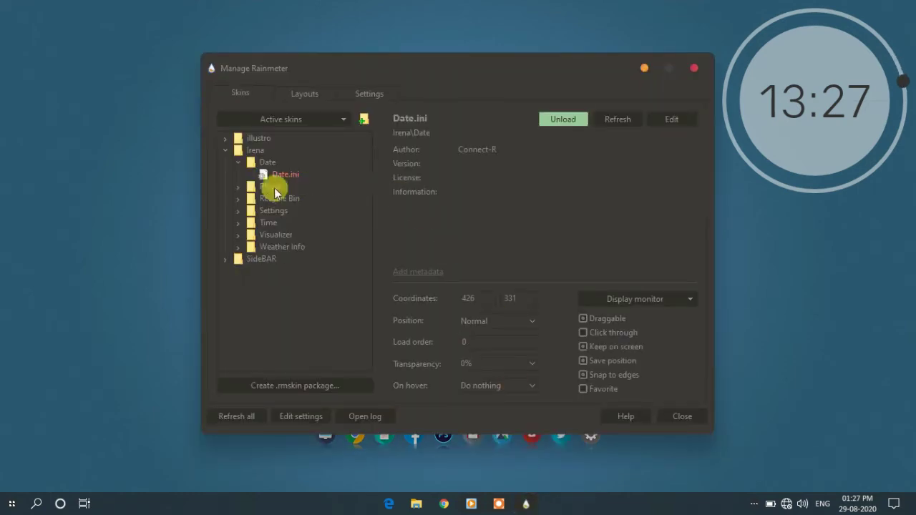
{"action": "left_click", "coordinate": [238, 211]}
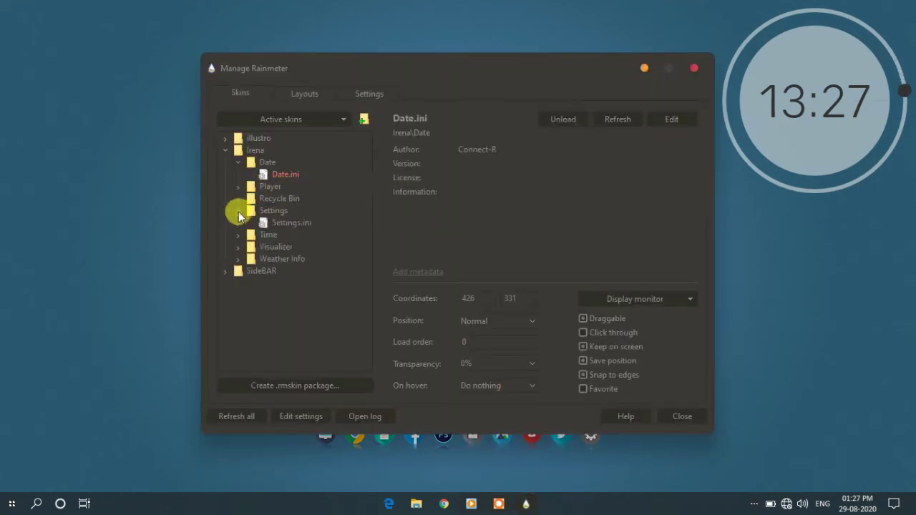
{"action": "left_click", "coordinate": [293, 227]}
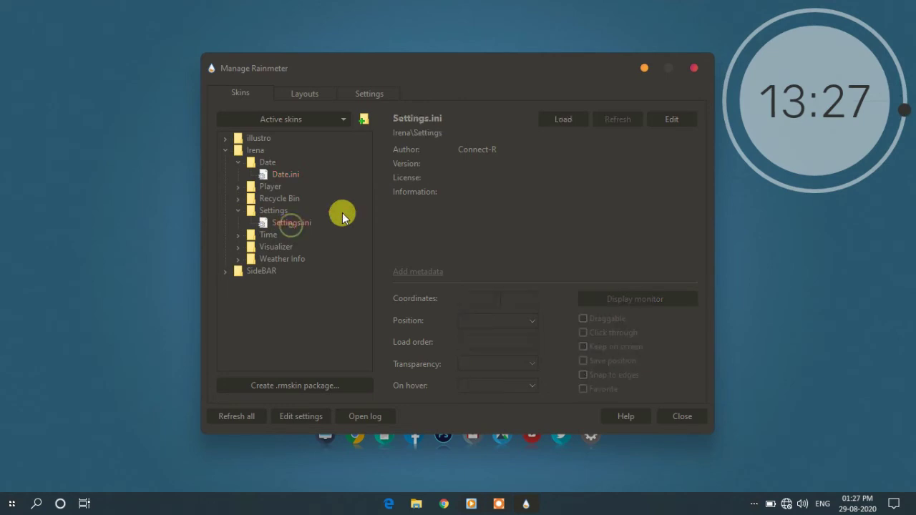
{"action": "left_click", "coordinate": [565, 121]}
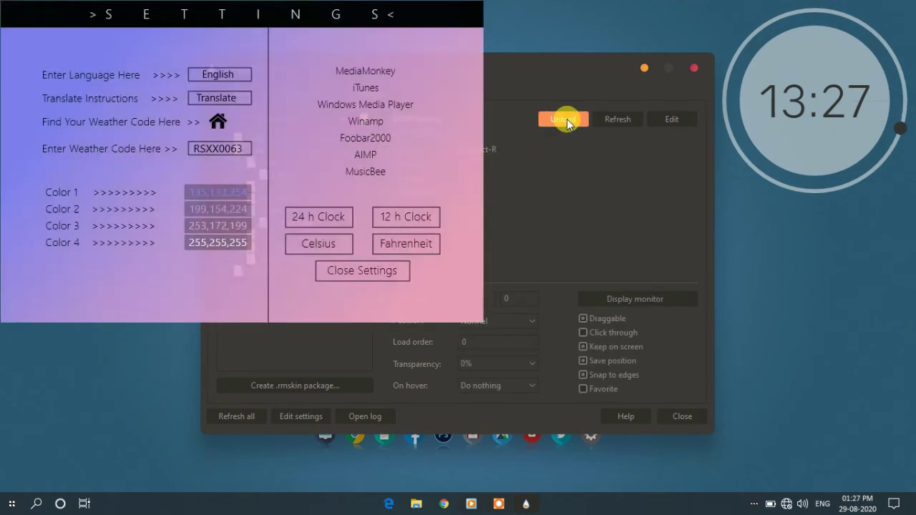
{"action": "left_click", "coordinate": [644, 72]}
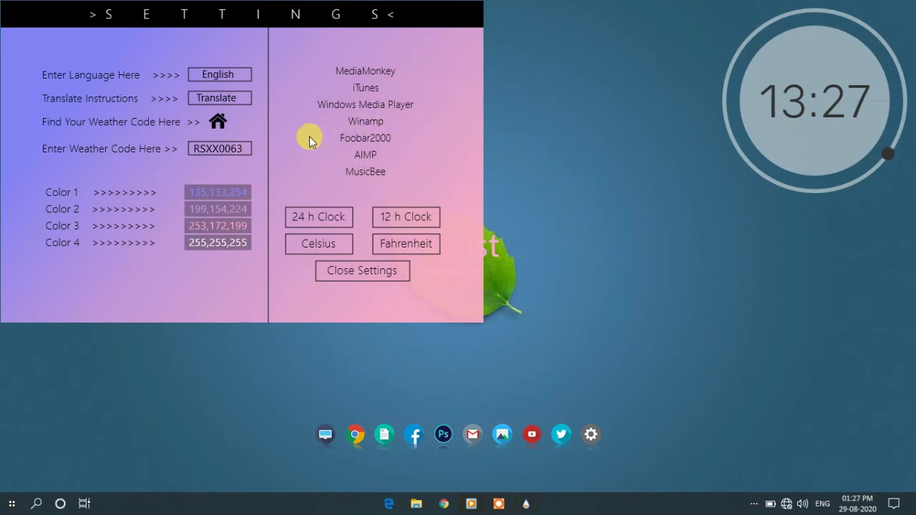
Change Color 1 to green 133,255,133 and Color 2 to green 155,224,158 in the Irena settings.
{"action": "left_click", "coordinate": [226, 194]}
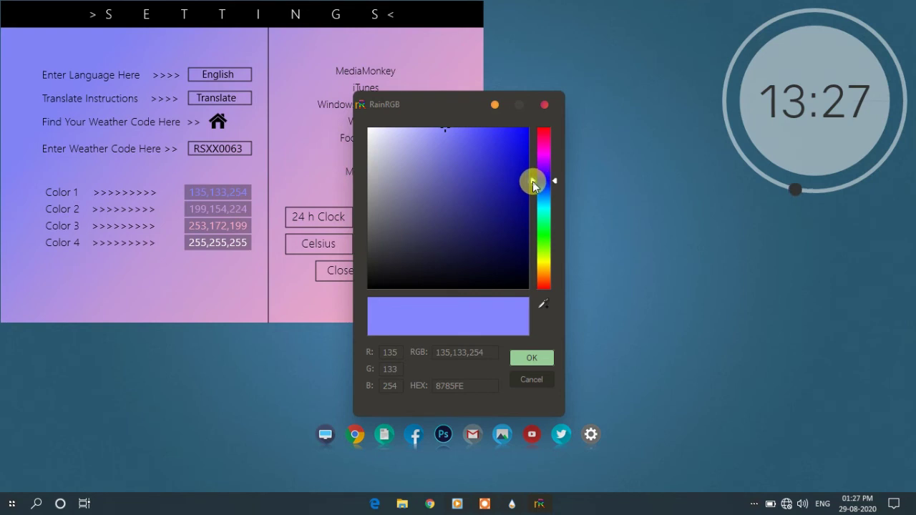
{"action": "left_click_drag", "start_coordinate": [536, 196], "coordinate": [534, 230]}
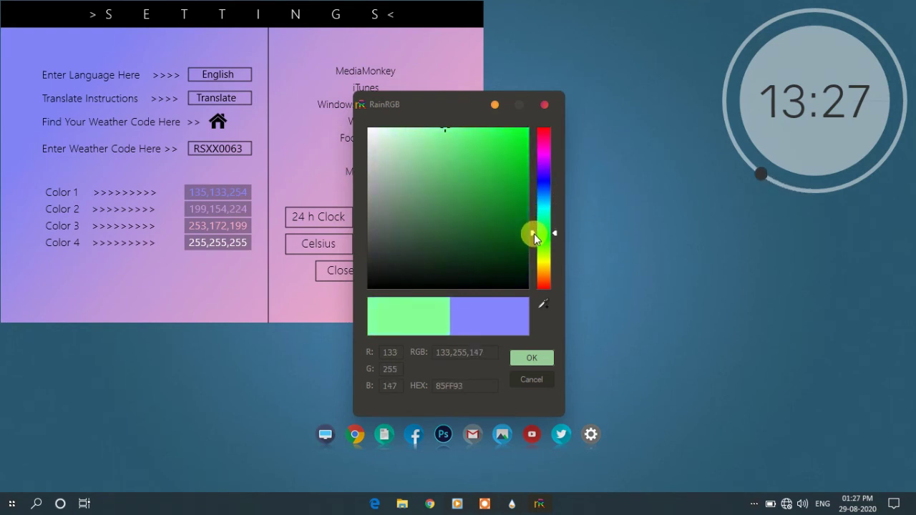
{"action": "left_click", "coordinate": [528, 356]}
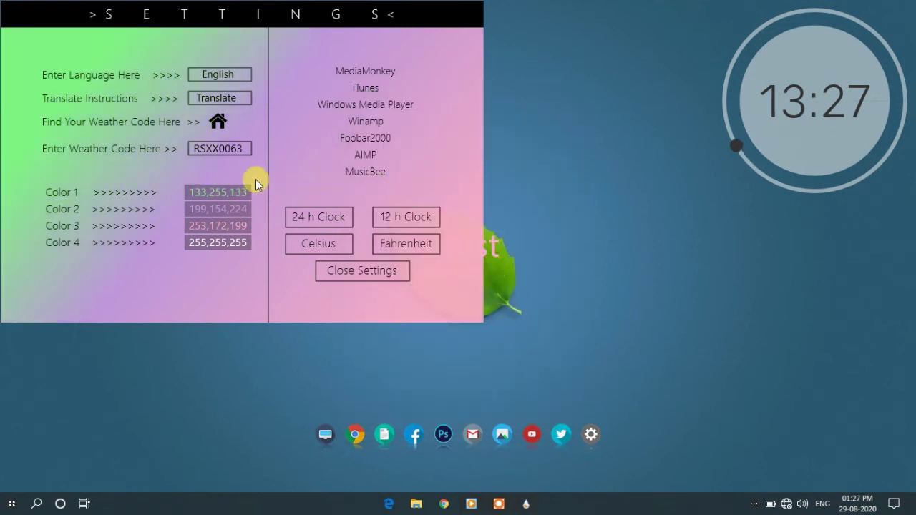
{"action": "left_click", "coordinate": [224, 209]}
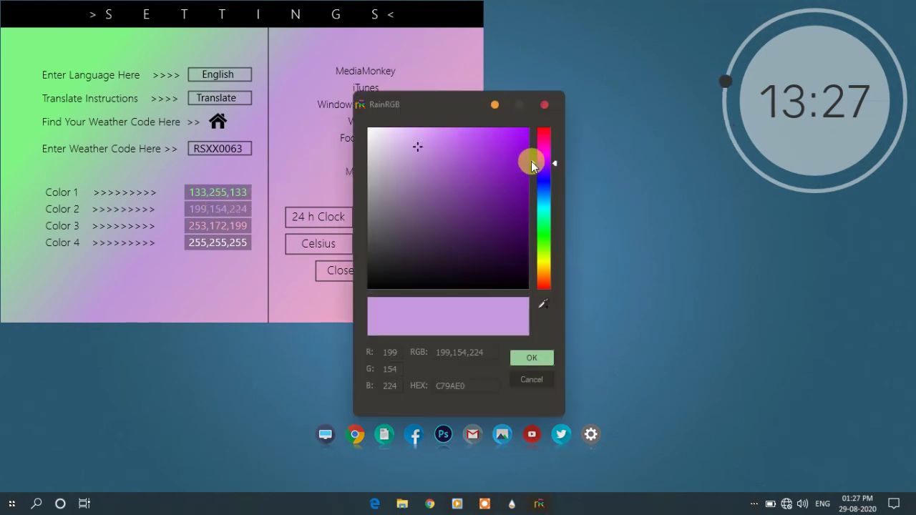
{"action": "left_click_drag", "start_coordinate": [533, 166], "coordinate": [534, 236]}
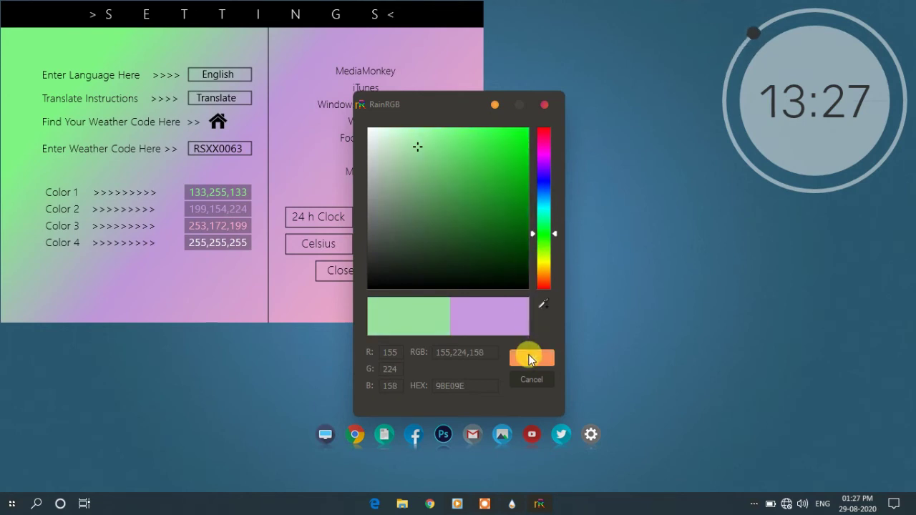
{"action": "left_click", "coordinate": [530, 359]}
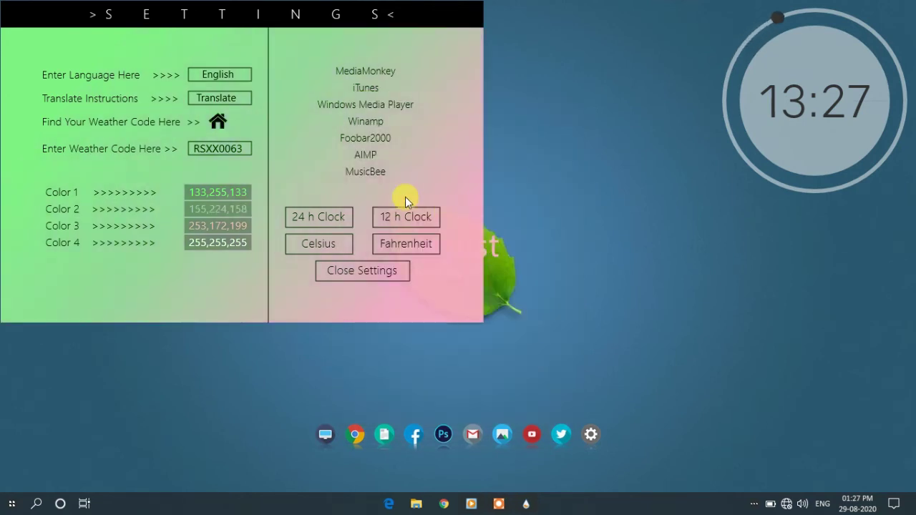
Change Color 3 to light green 176,252,172 and close the Irena settings.
{"action": "left_click", "coordinate": [221, 226]}
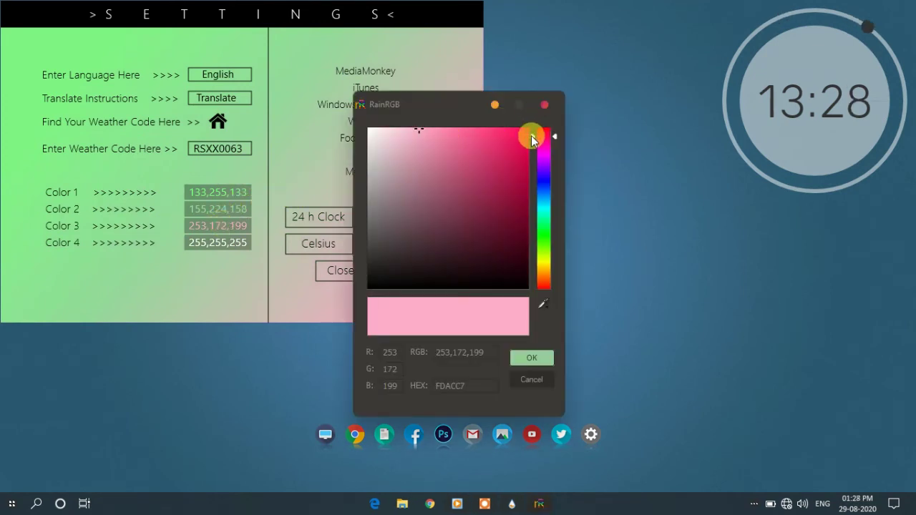
{"action": "left_click_drag", "start_coordinate": [531, 143], "coordinate": [531, 229]}
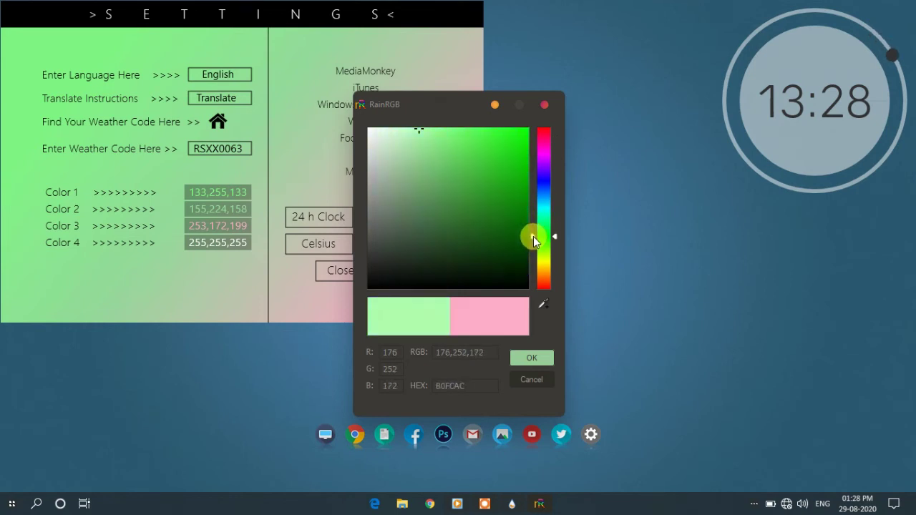
{"action": "left_click", "coordinate": [536, 355]}
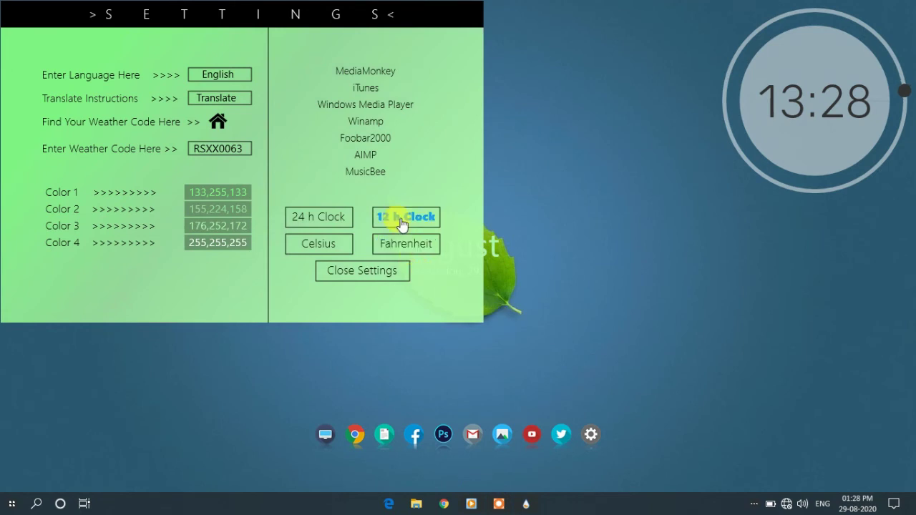
{"action": "left_click", "coordinate": [384, 272]}
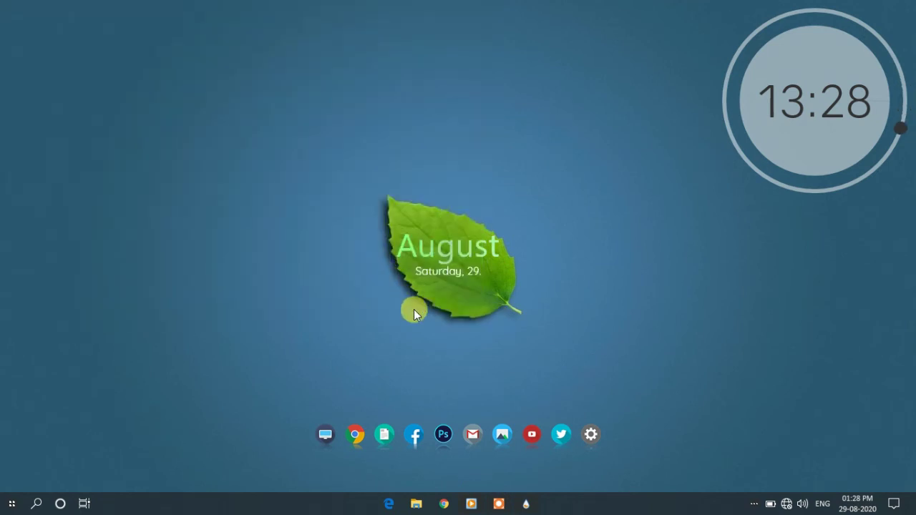
Load the Irena Visualizer.ini skin and place the visualizer line centred just below the dock, with the Rainmeter manager closed.
{"action": "left_click", "coordinate": [527, 503]}
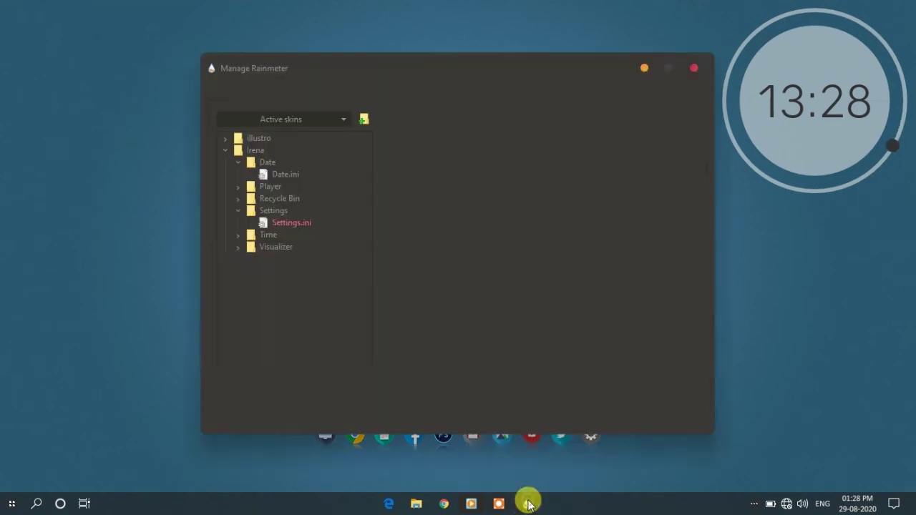
{"action": "left_click", "coordinate": [238, 246]}
{"action": "left_click", "coordinate": [285, 261]}
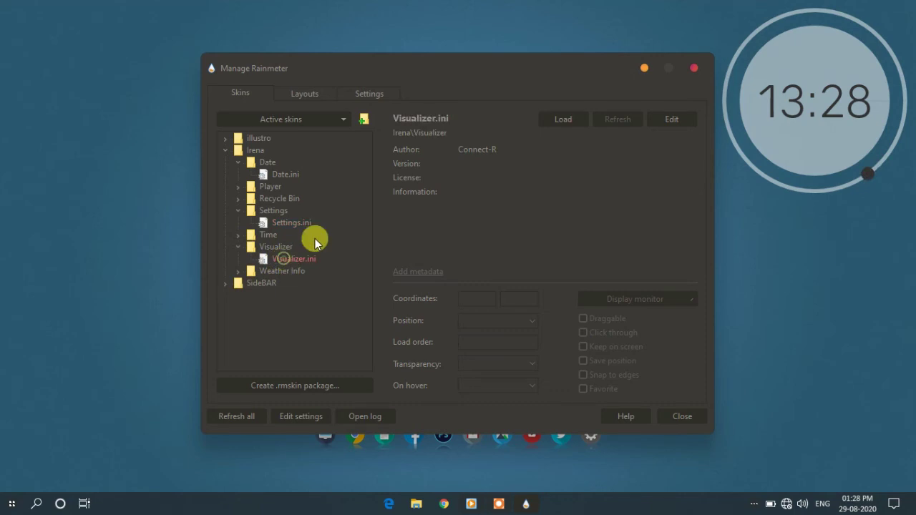
{"action": "left_click", "coordinate": [562, 123]}
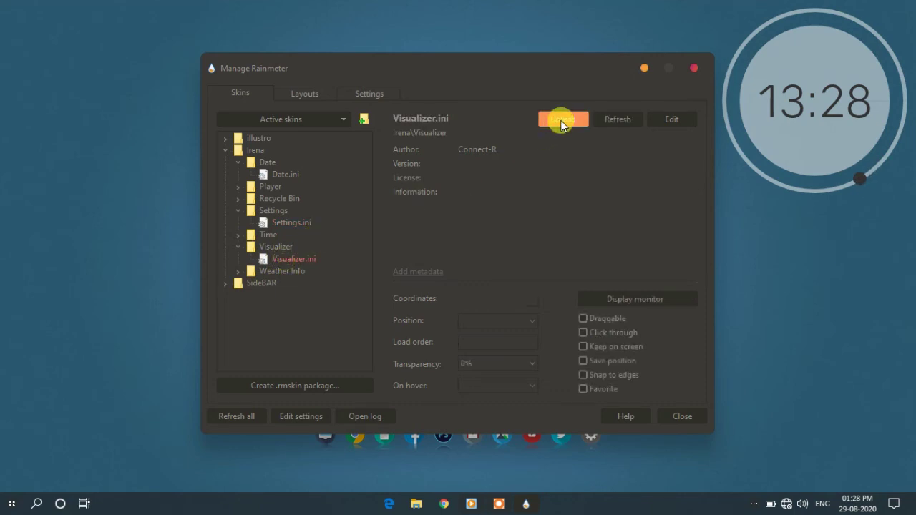
{"action": "left_click", "coordinate": [692, 68]}
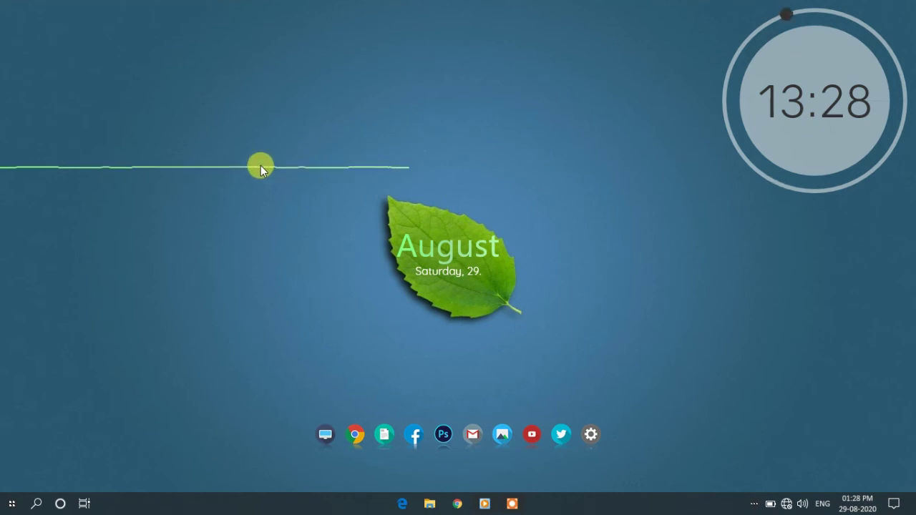
{"action": "left_click_drag", "start_coordinate": [260, 165], "coordinate": [511, 458]}
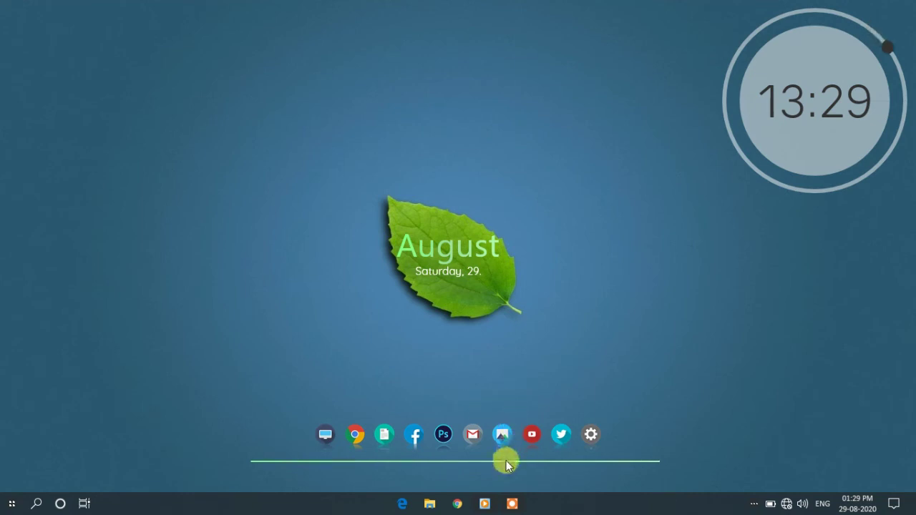
Enable Click through for the Irena date skin.
{"action": "right_click", "coordinate": [476, 246]}
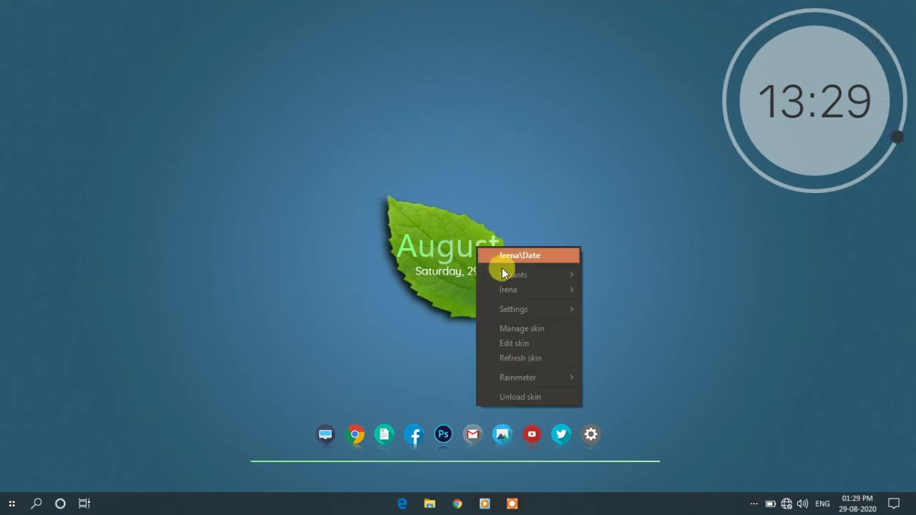
{"action": "mouse_move", "coordinate": [511, 309]}
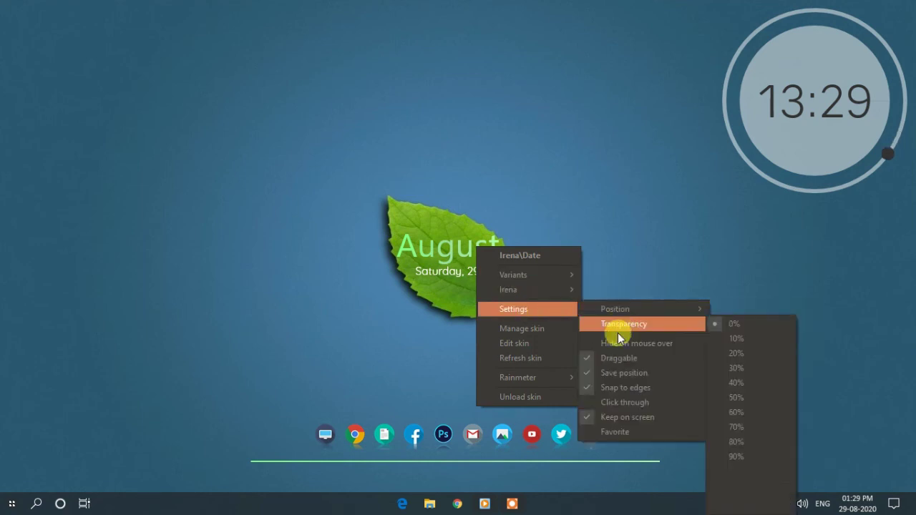
{"action": "left_click", "coordinate": [618, 402]}
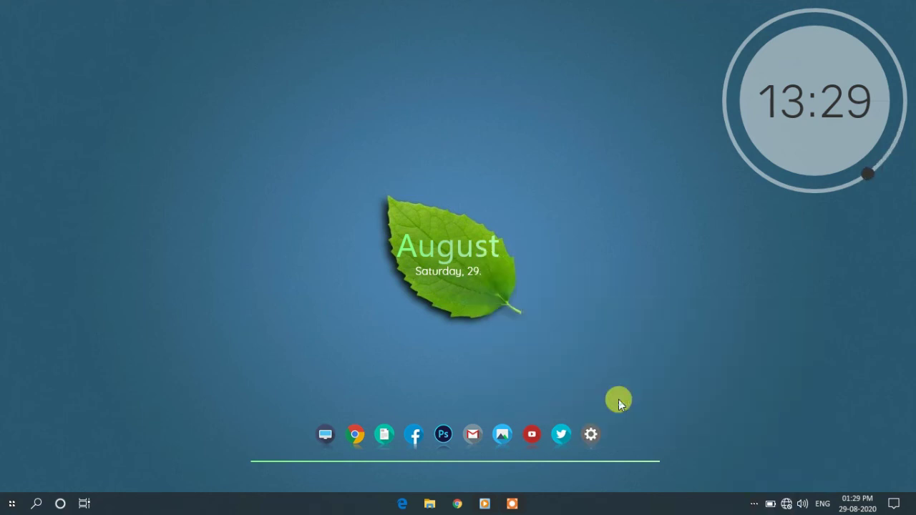
Enable Click through for the SideBAR clock skin and the Irena Visualizer skin.
{"action": "right_click", "coordinate": [780, 140]}
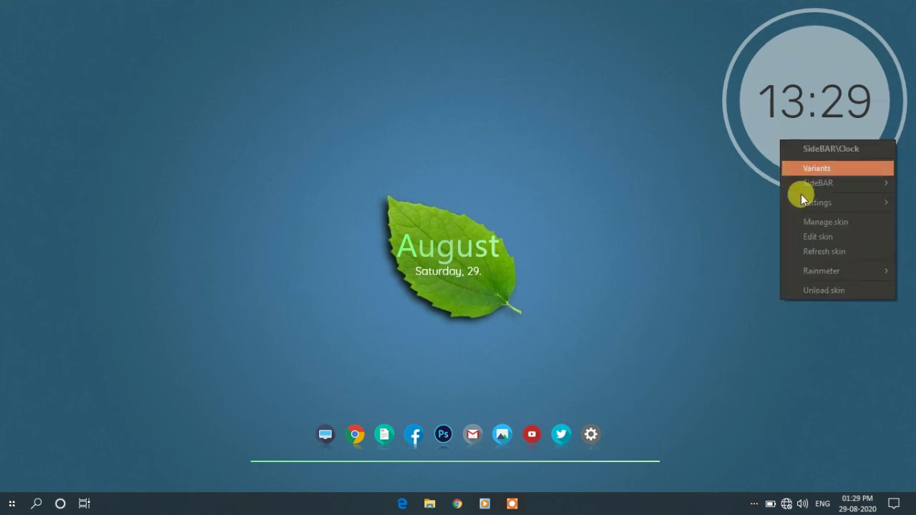
{"action": "mouse_move", "coordinate": [803, 201]}
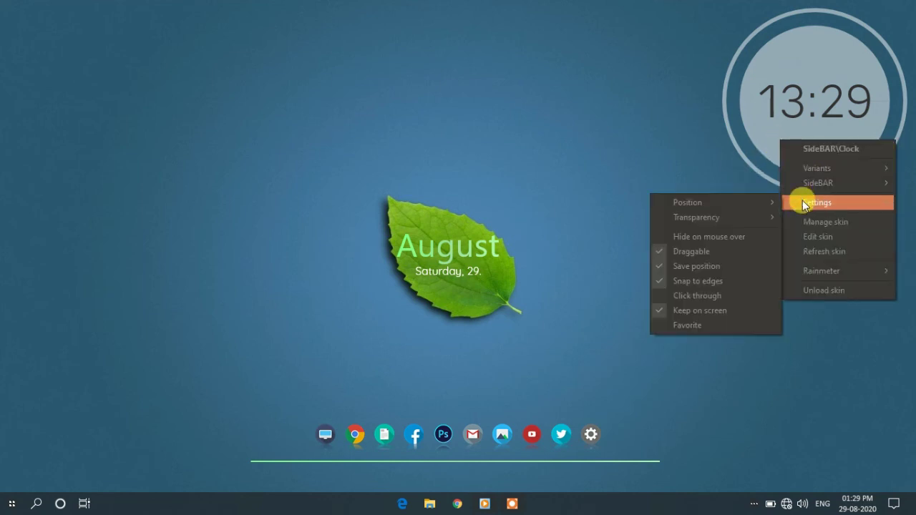
{"action": "left_click", "coordinate": [692, 297]}
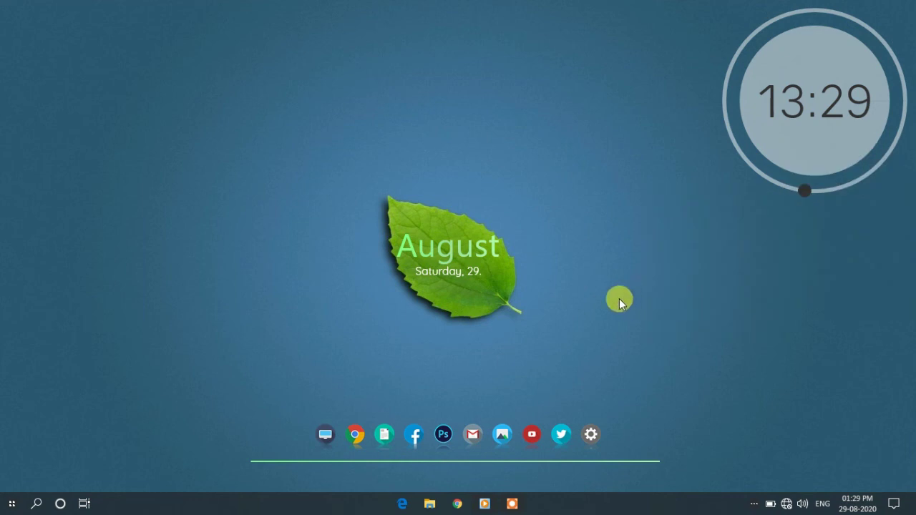
{"action": "right_click", "coordinate": [598, 461]}
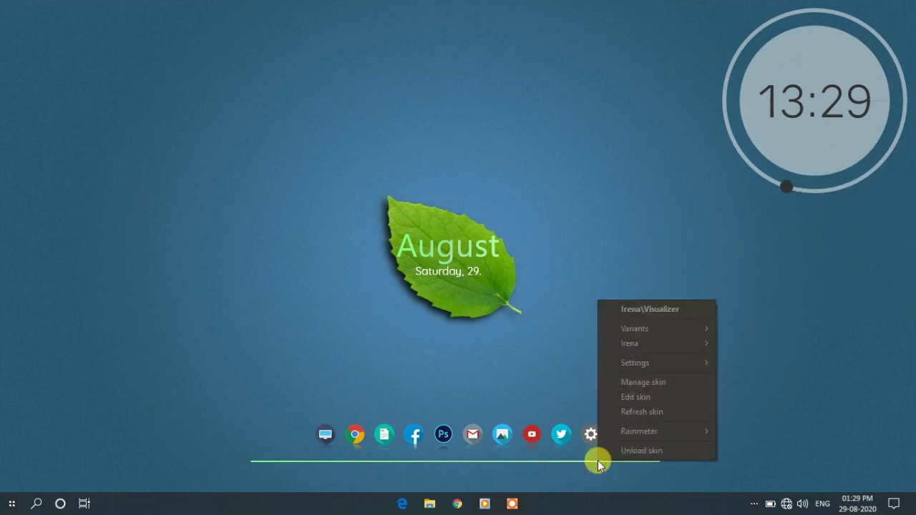
{"action": "mouse_move", "coordinate": [627, 365]}
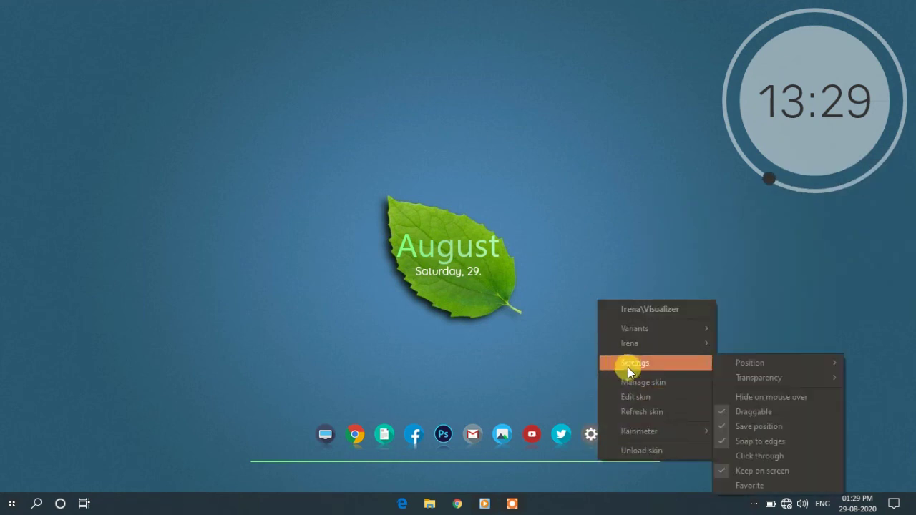
{"action": "left_click", "coordinate": [732, 456]}
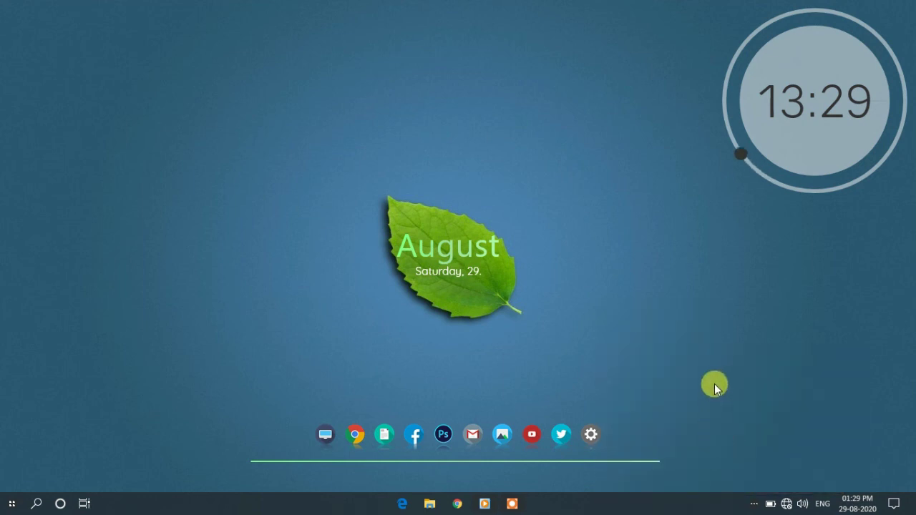
Turn on automatic hiding of the taskbar in desktop mode and close the taskbar settings.
{"action": "right_click", "coordinate": [634, 504]}
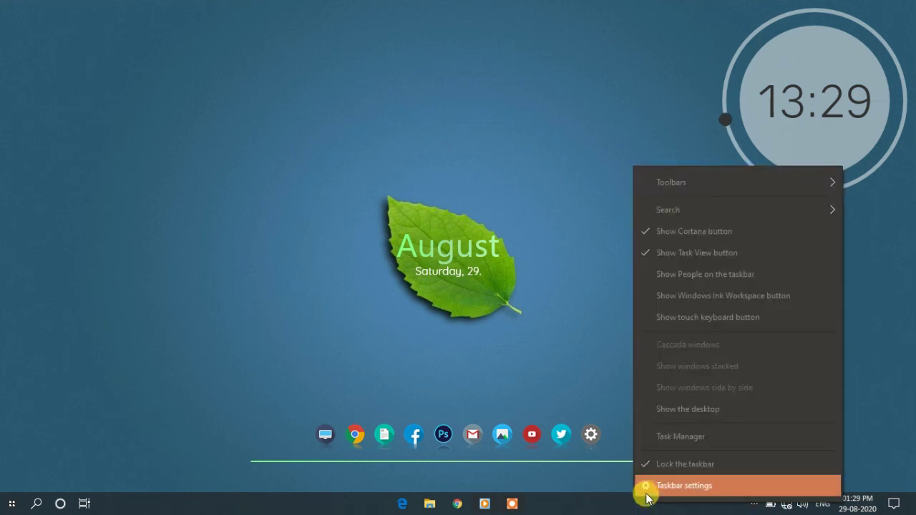
{"action": "left_click", "coordinate": [646, 493]}
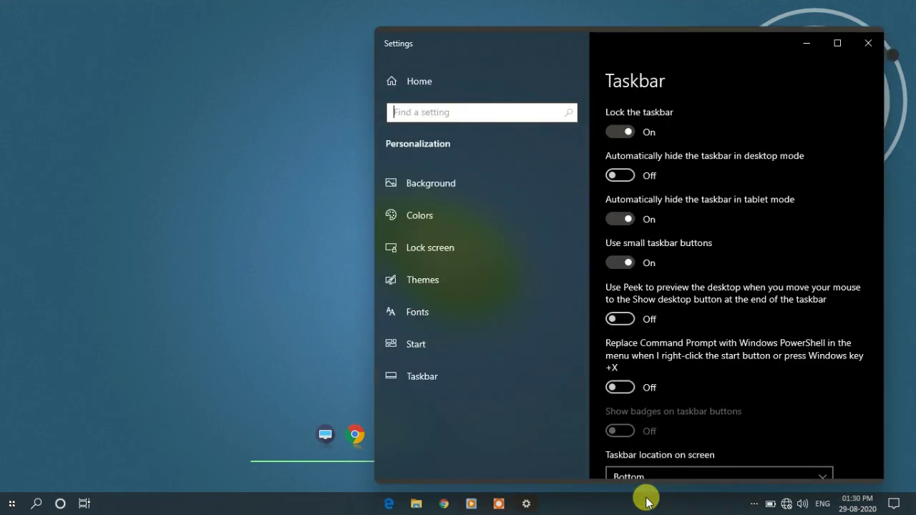
{"action": "left_click", "coordinate": [625, 178]}
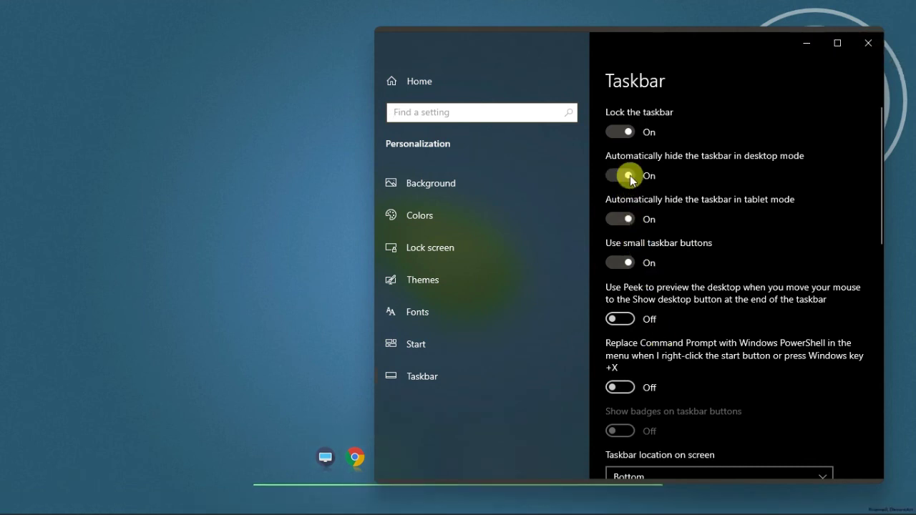
{"action": "left_click", "coordinate": [867, 46]}
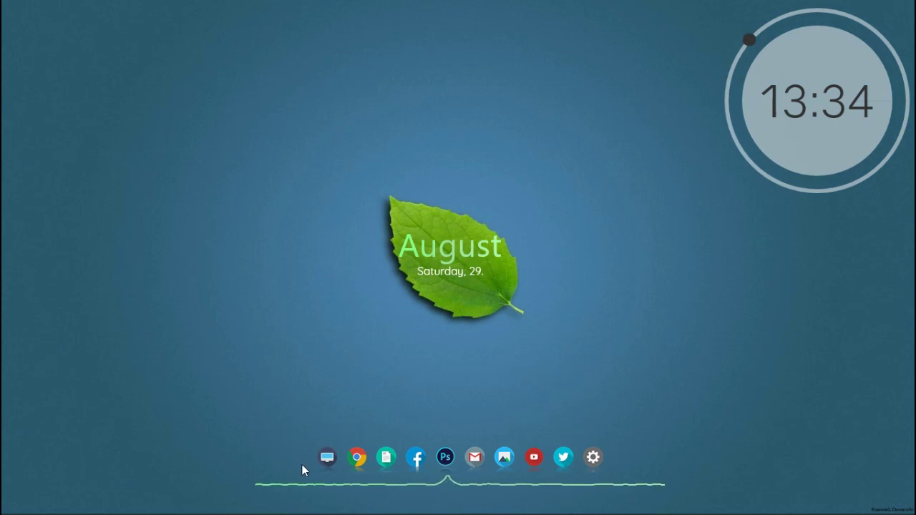
Test the dock's computer shortcut by opening This PC, and close the window again.
{"action": "left_click", "coordinate": [329, 461]}
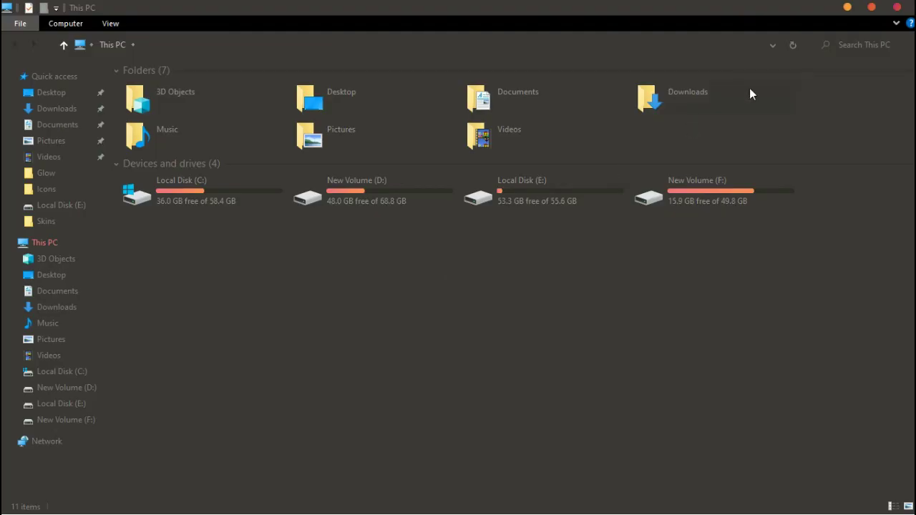
{"action": "left_click", "coordinate": [896, 8]}
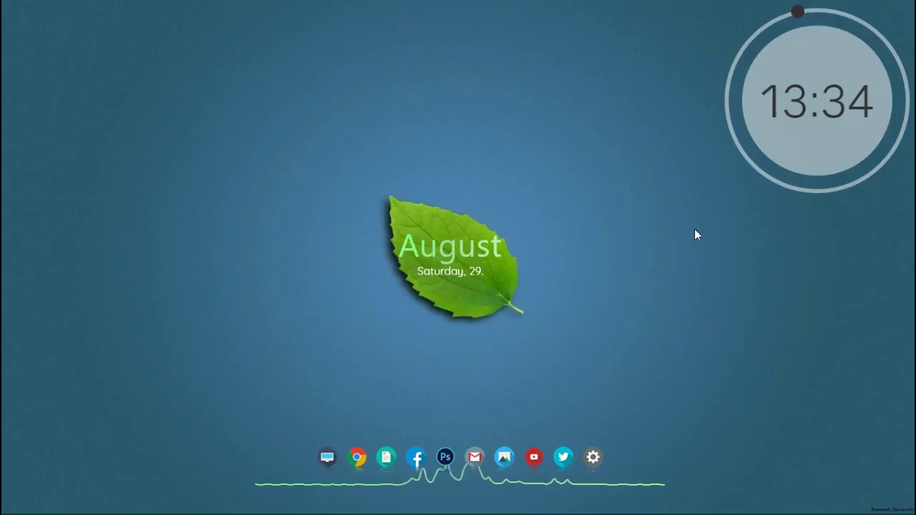